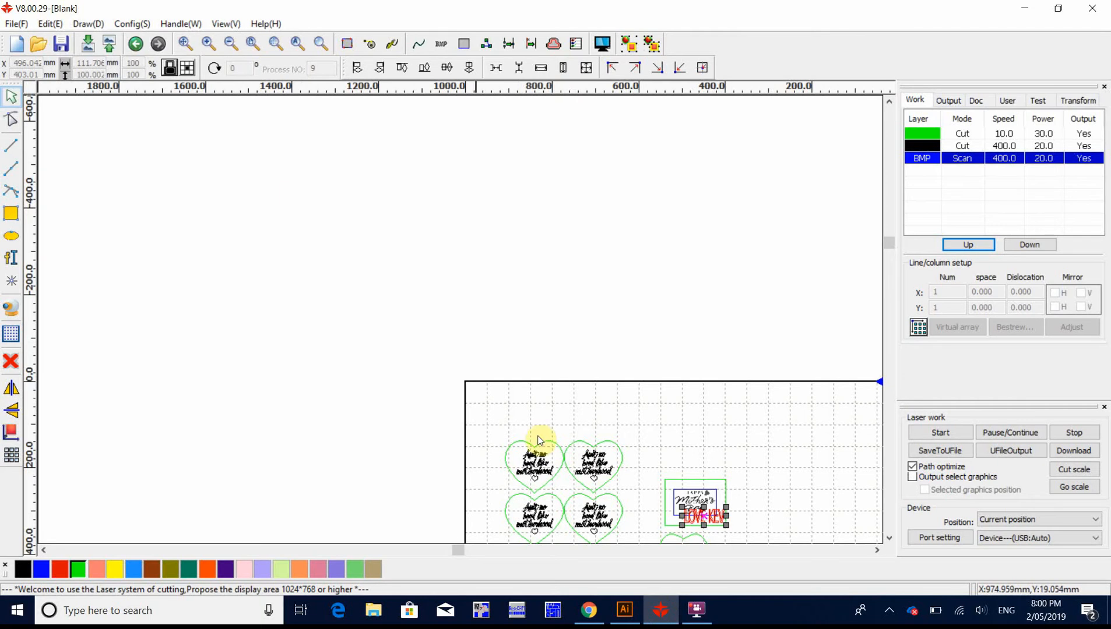
Step: Examine the laser layout of green heart outlines with the "Ain't no hood like motherhood" lettering
scroll(714, 490, "down", 3)
scroll(741, 516, "up", 3)
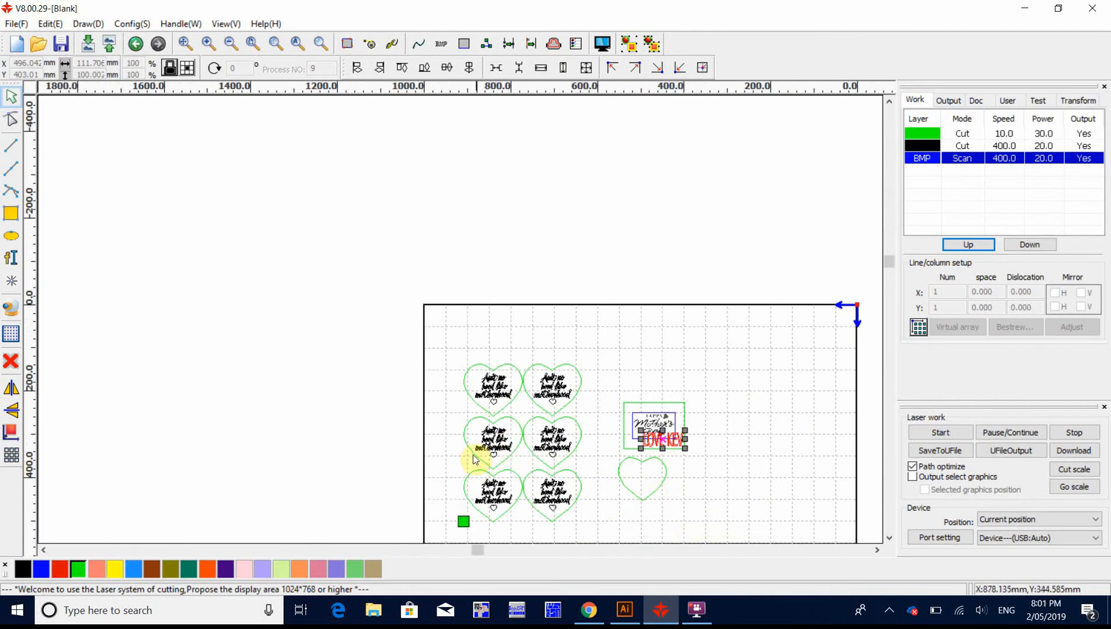
scroll(473, 459, "up", 3)
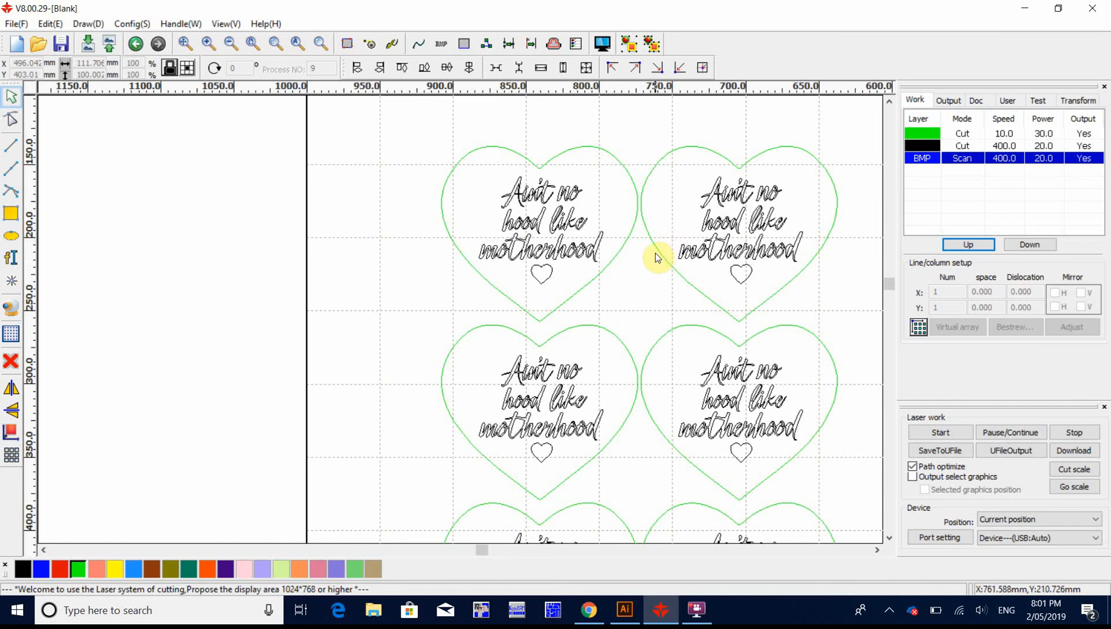
scroll(644, 263, "down", 1)
scroll(643, 261, "down", 1)
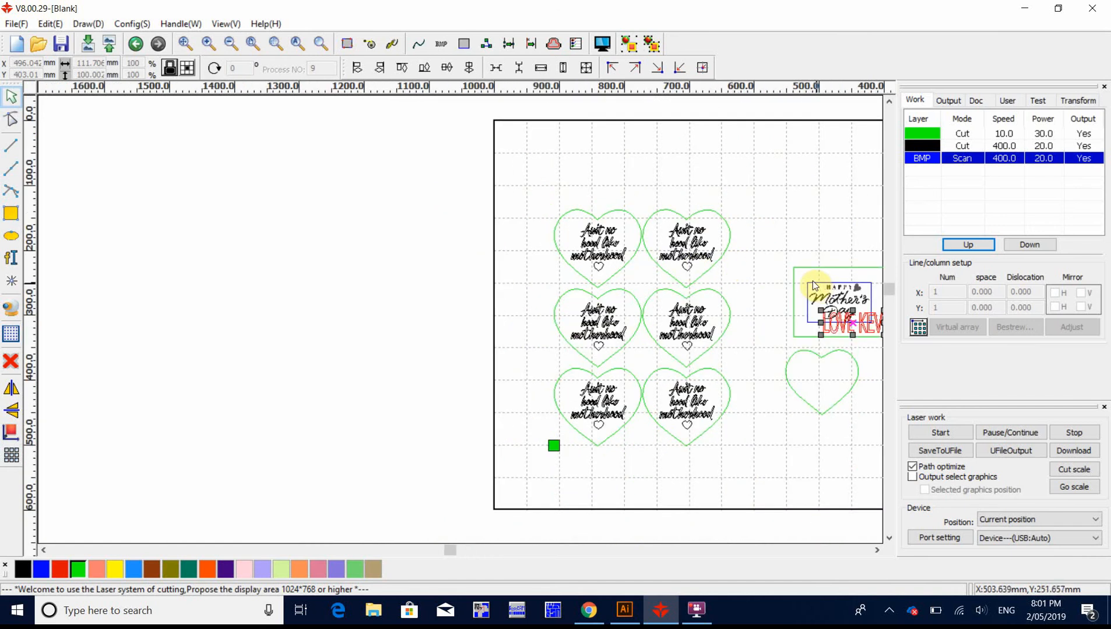
scroll(758, 257, "up", 1)
scroll(565, 193, "up", 2)
scroll(839, 364, "up", 1)
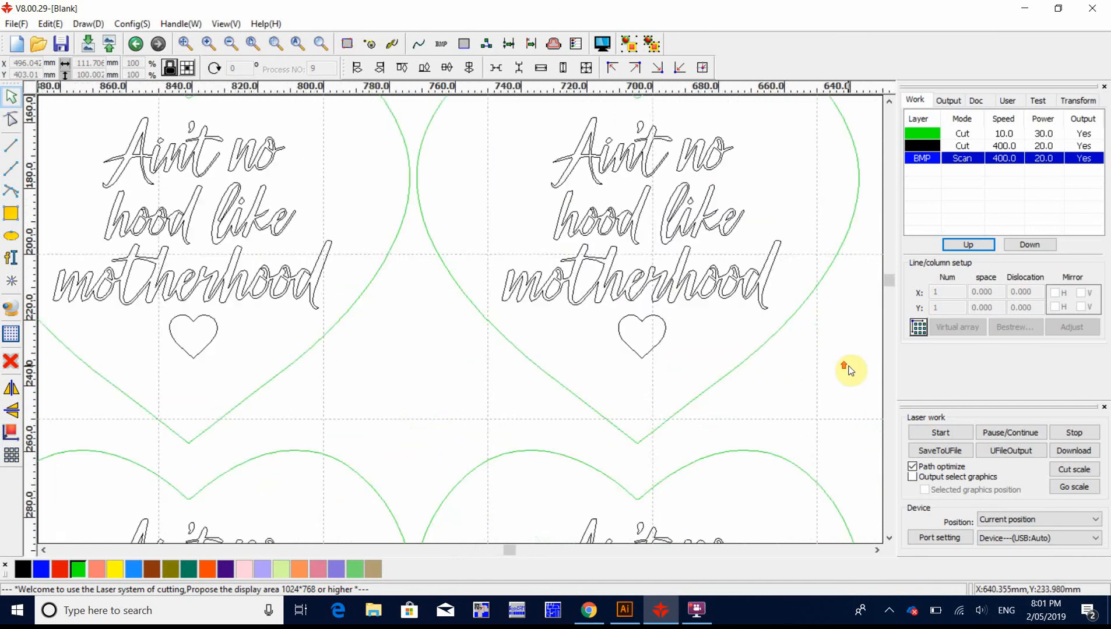
scroll(842, 348, "down", 1)
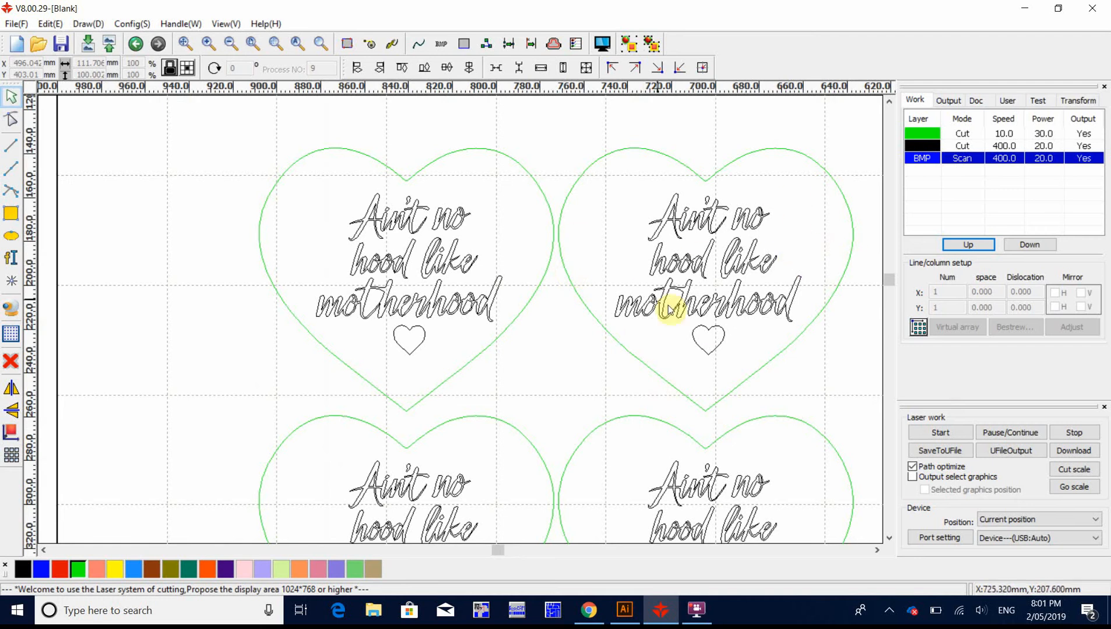
Step: Switch to Chrome and review the "love heart vector" image results and the VectorStock heart line icon
left_click(587, 610)
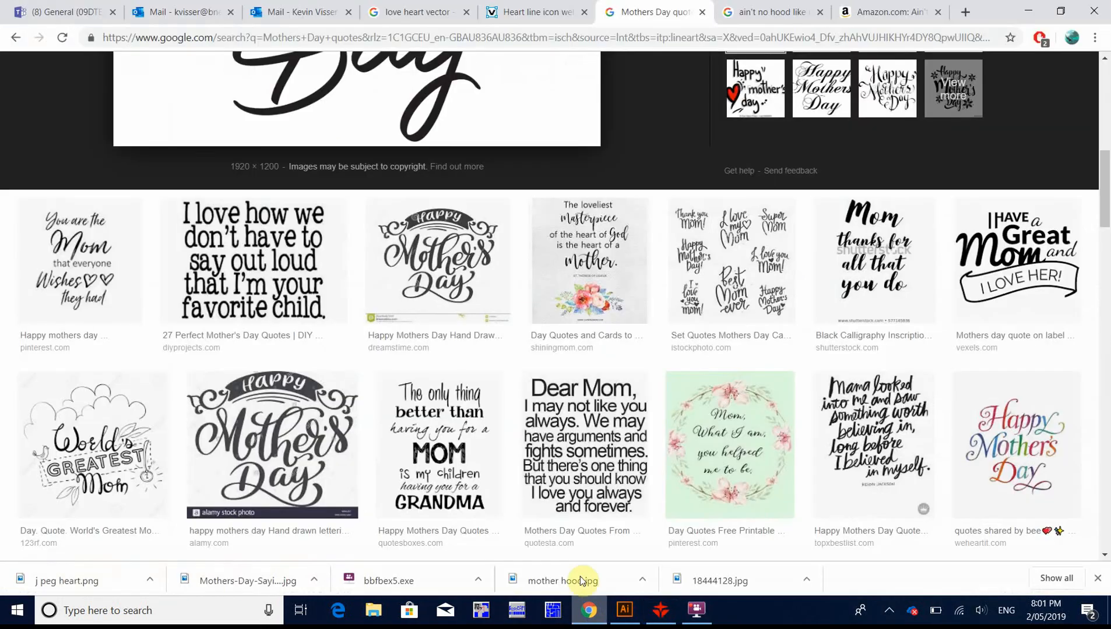
left_click(396, 11)
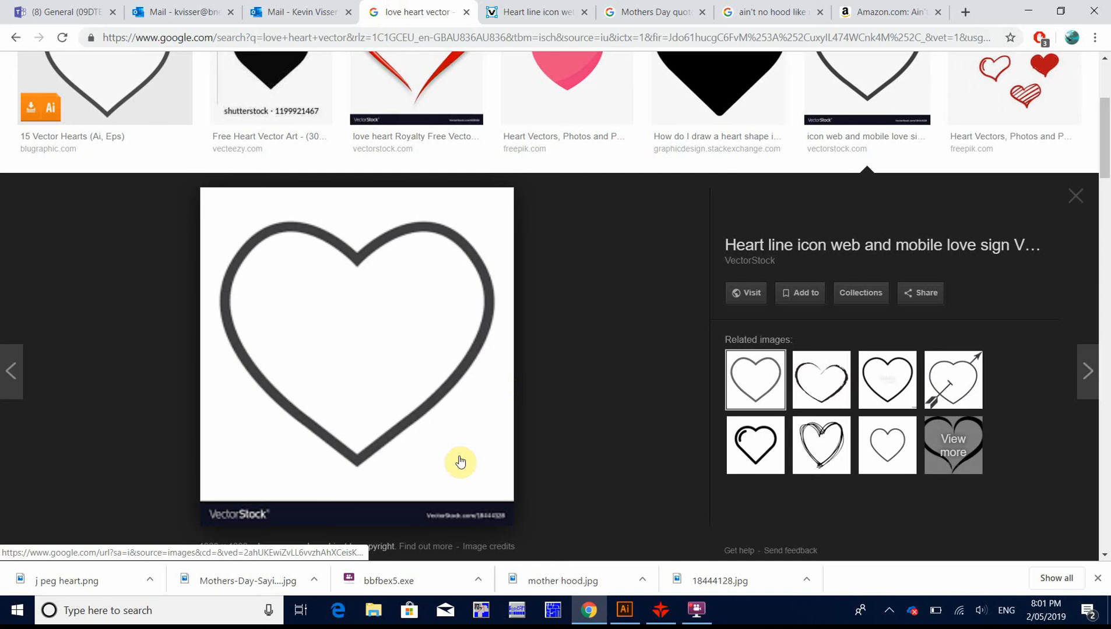
scroll(381, 297, "up", 3)
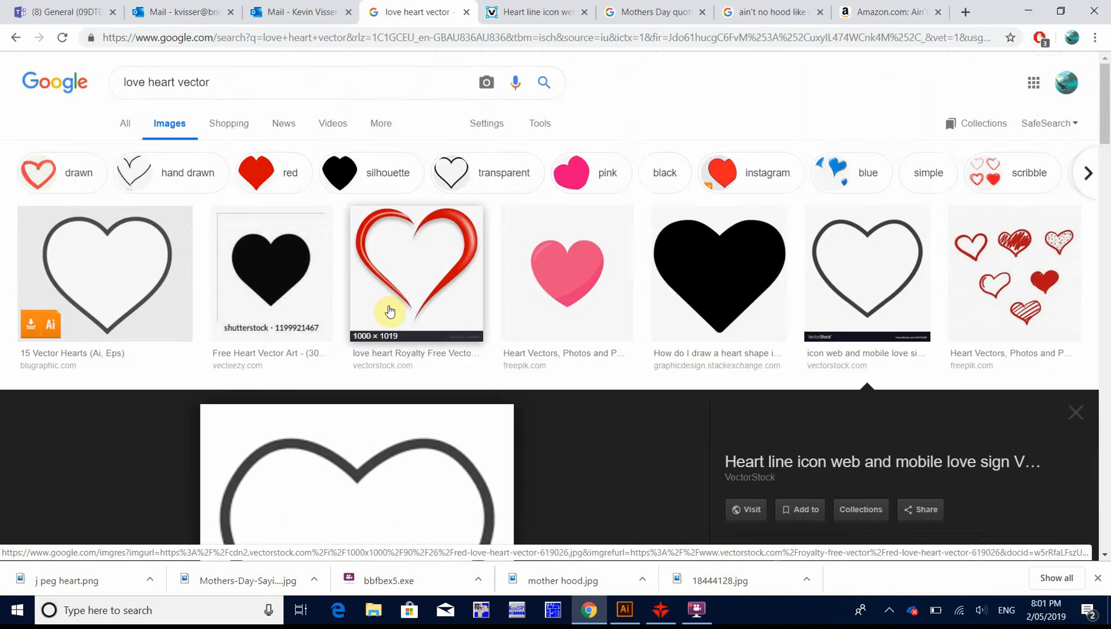
scroll(389, 312, "down", 3)
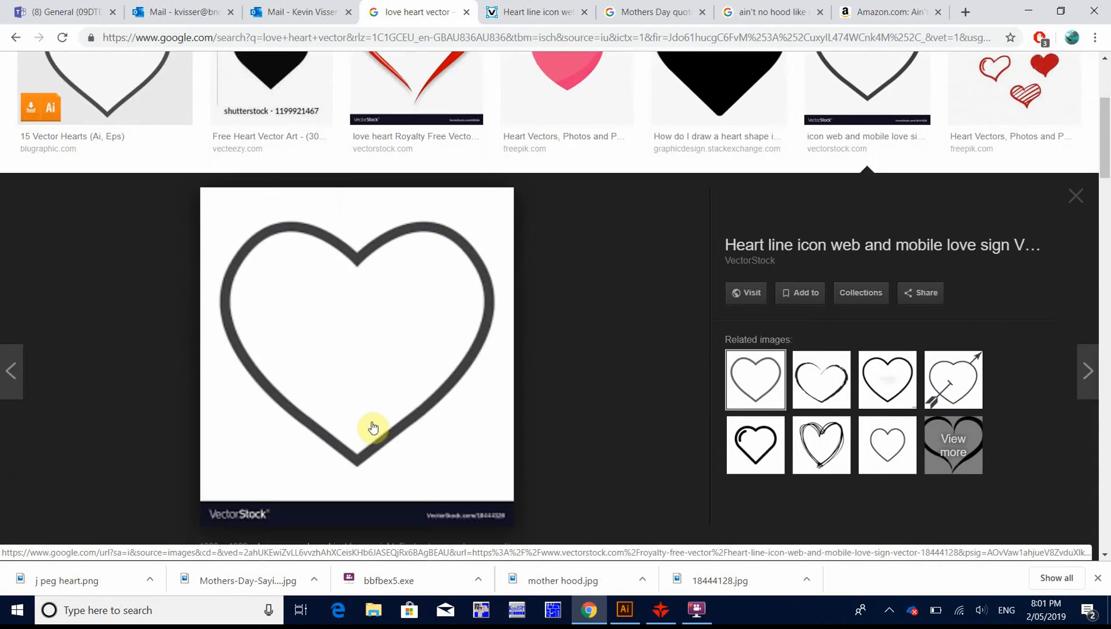
Step: Switch to Illustrator and create a new portrait A3 document, 297 x 420 mm
left_click(619, 605)
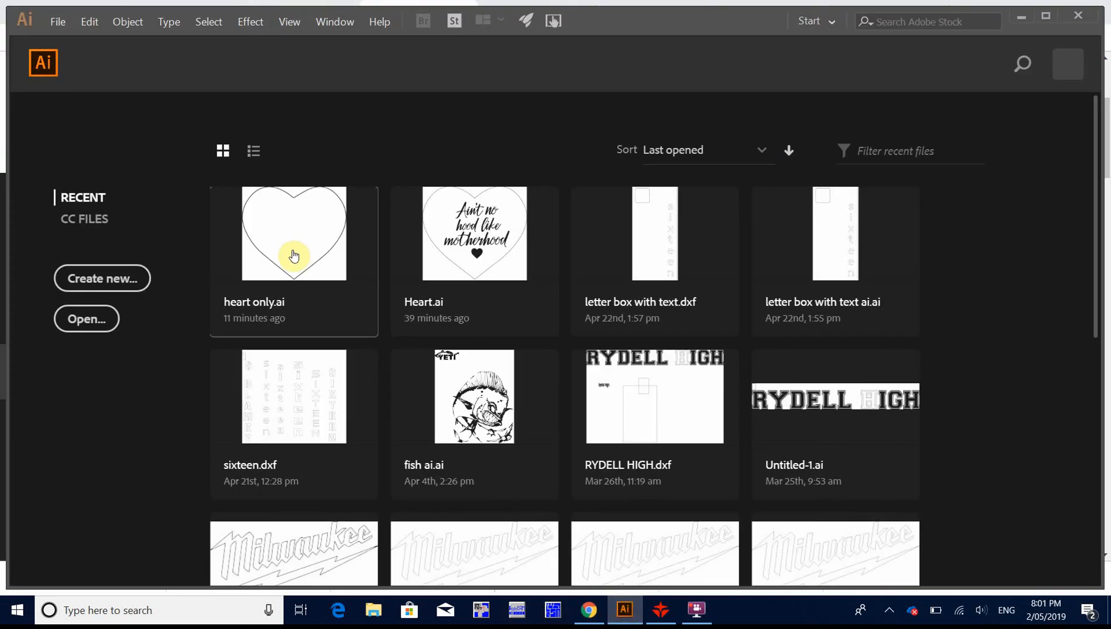
left_click(56, 21)
left_click(96, 38)
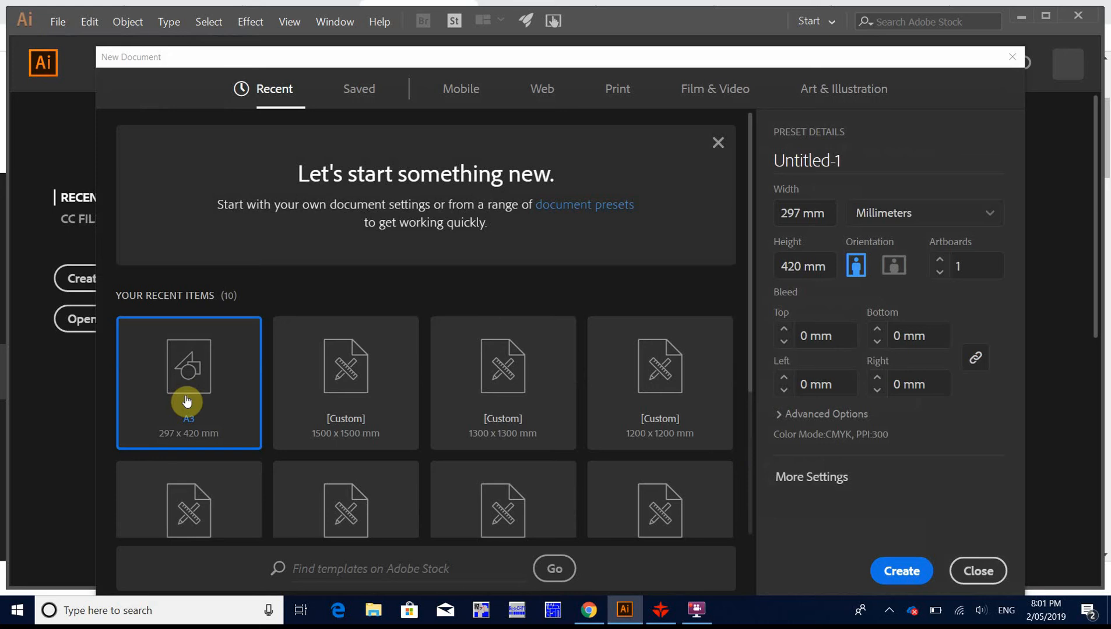
left_click(899, 574)
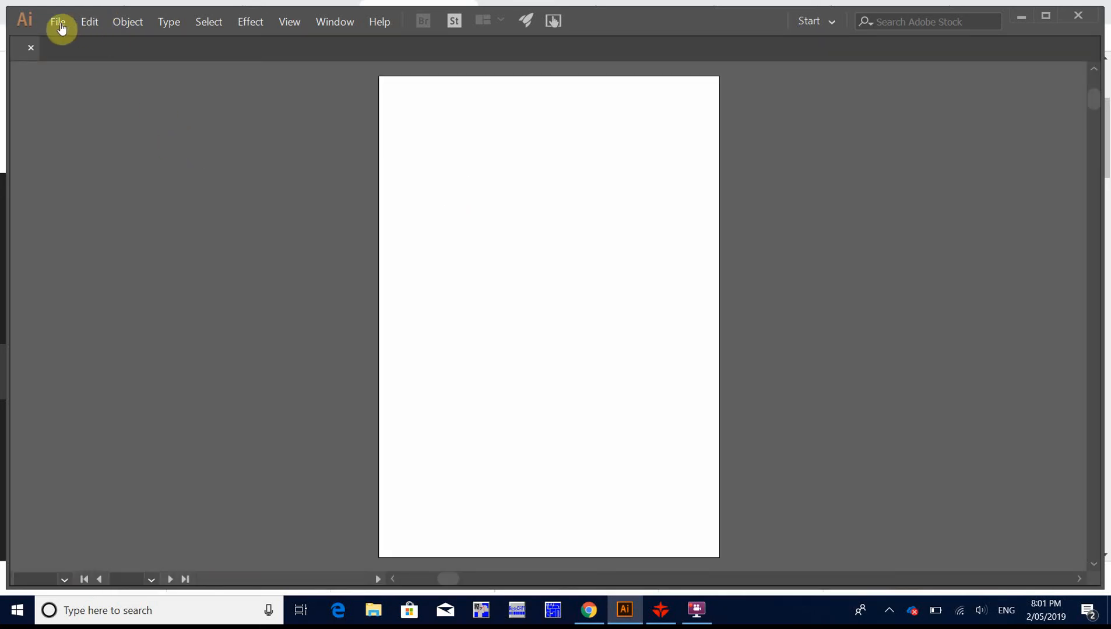
Step: Place the linked image "j peg heart" from the Mothersday Laser folder on the upper part of the artboard
left_click(59, 24)
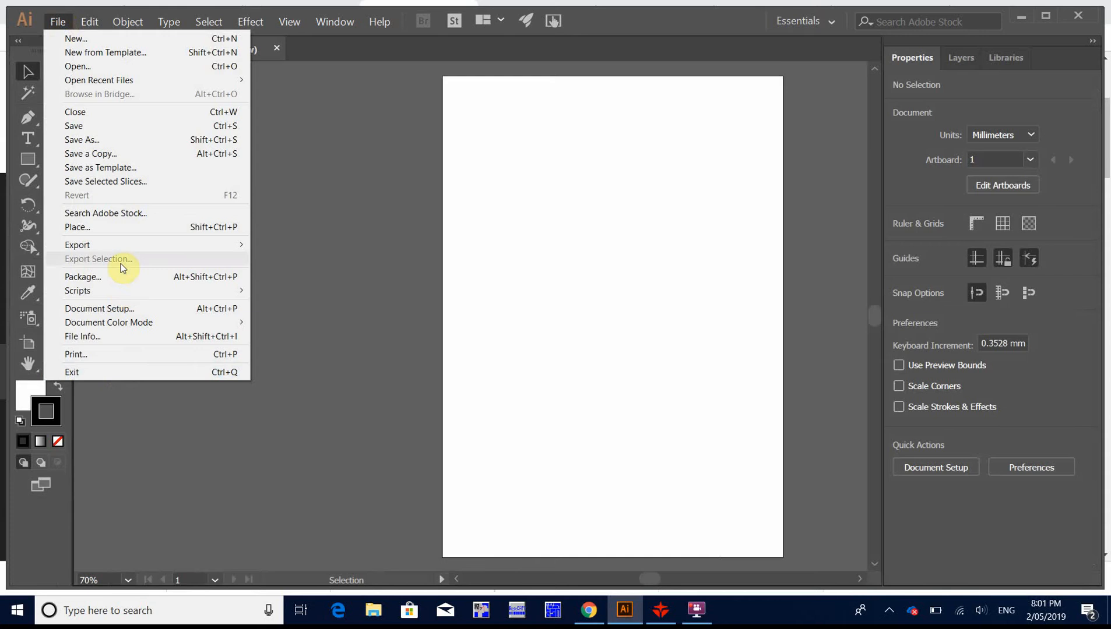
left_click(115, 228)
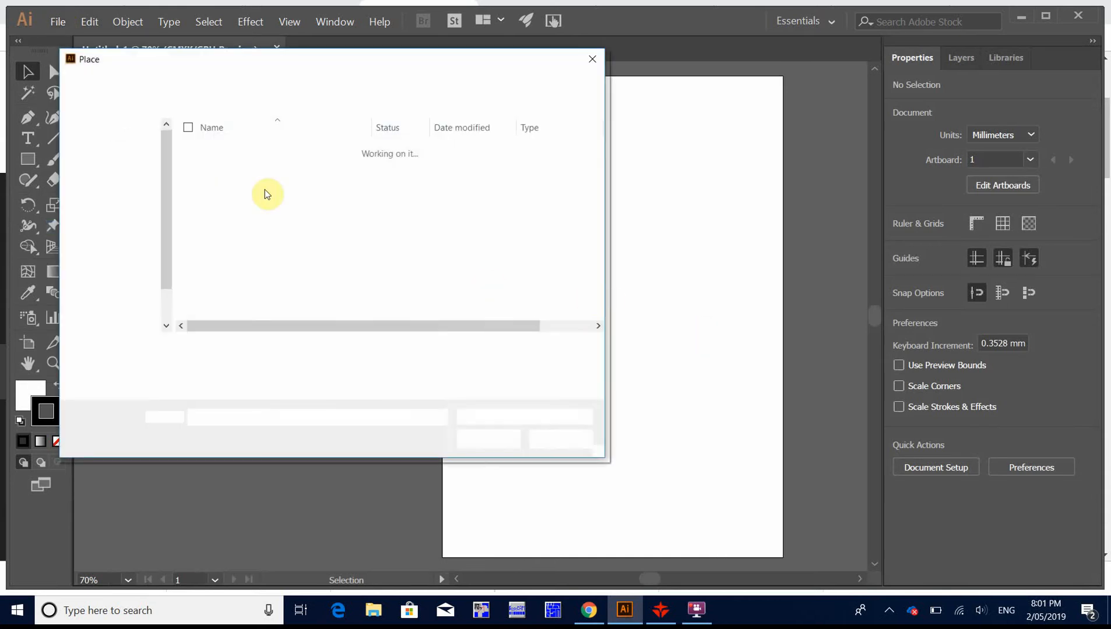
left_click(376, 184)
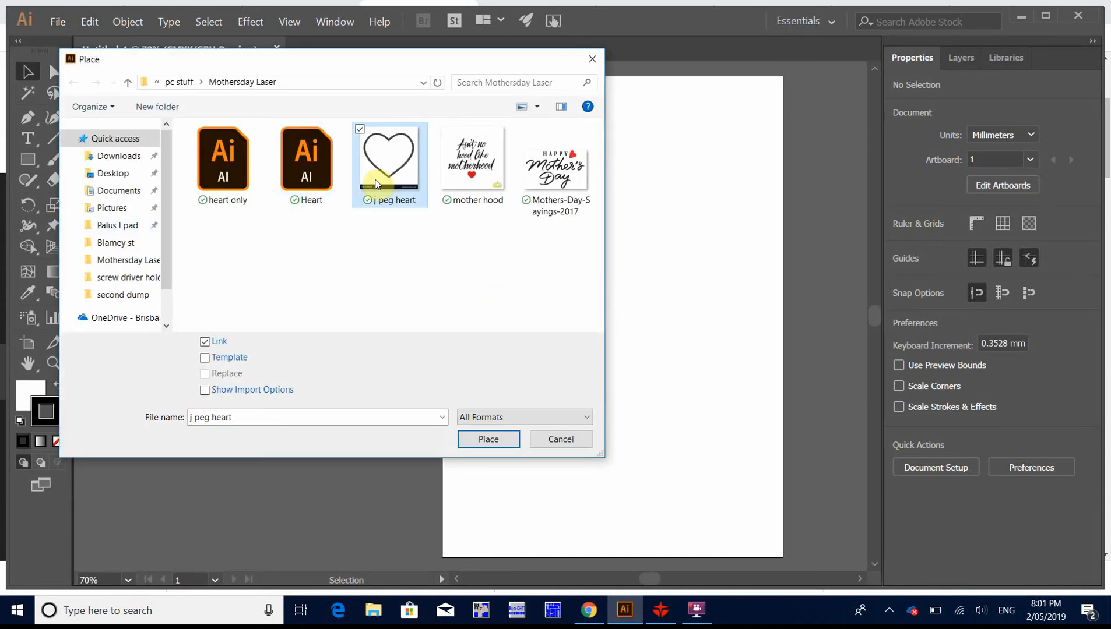
double_click(376, 184)
left_click(530, 230)
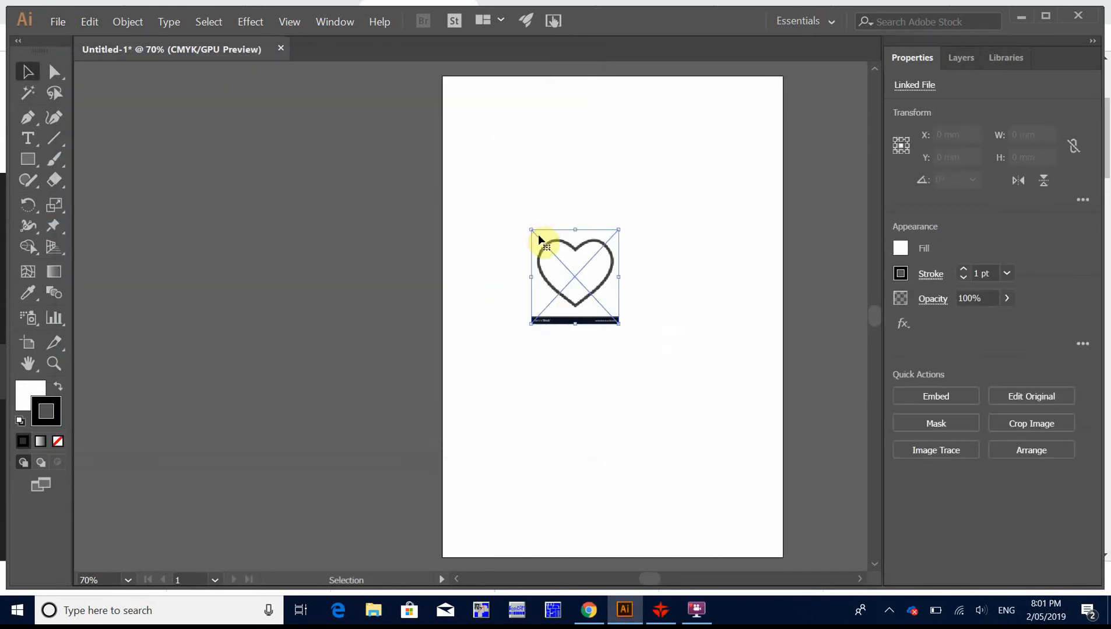
left_click(689, 314)
Step: Crop the placed heart image to about 74 x 70 mm, cutting off the VectorStock banner below the heart
scroll(595, 283, "up", 3)
scroll(594, 286, "down", 2)
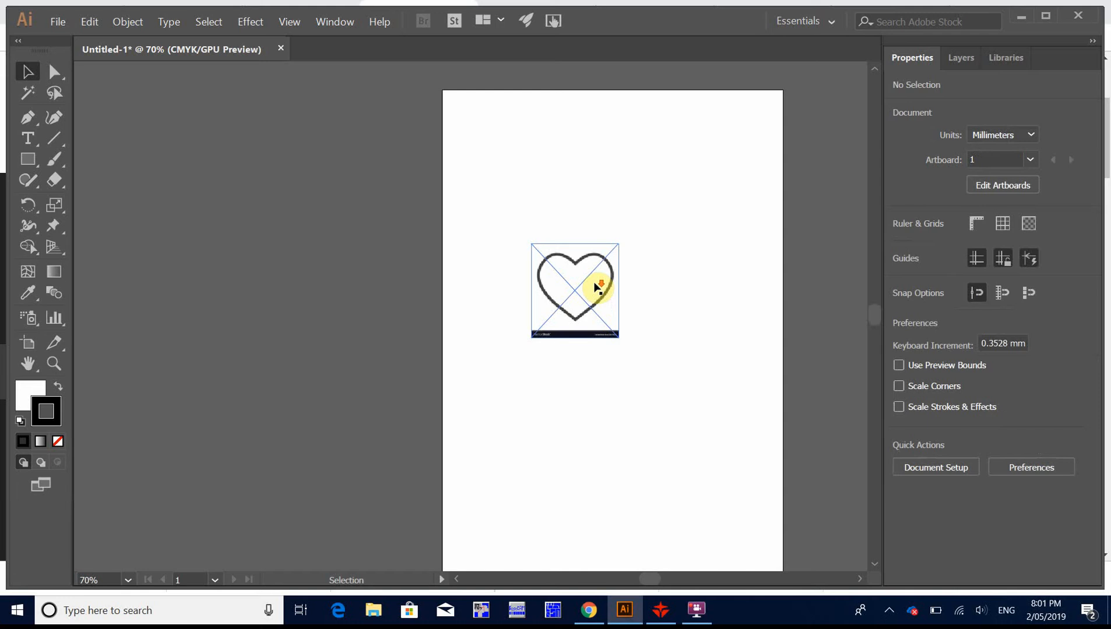
key("ctrl+equal")
key("ctrl+equal")
key("ctrl+equal")
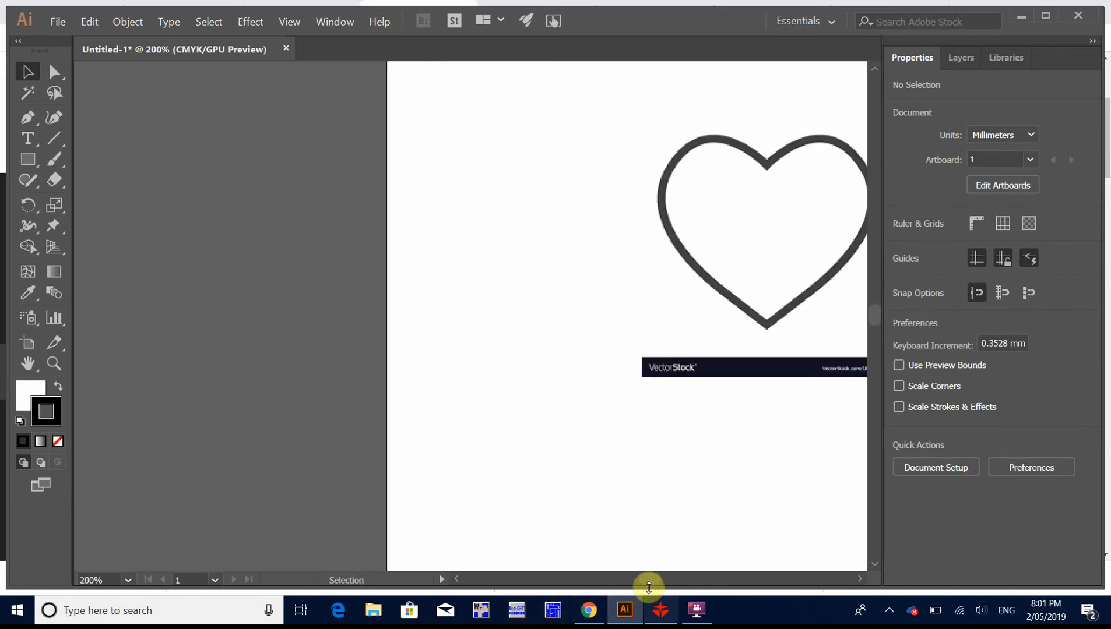
left_click_drag(650, 579, 657, 587)
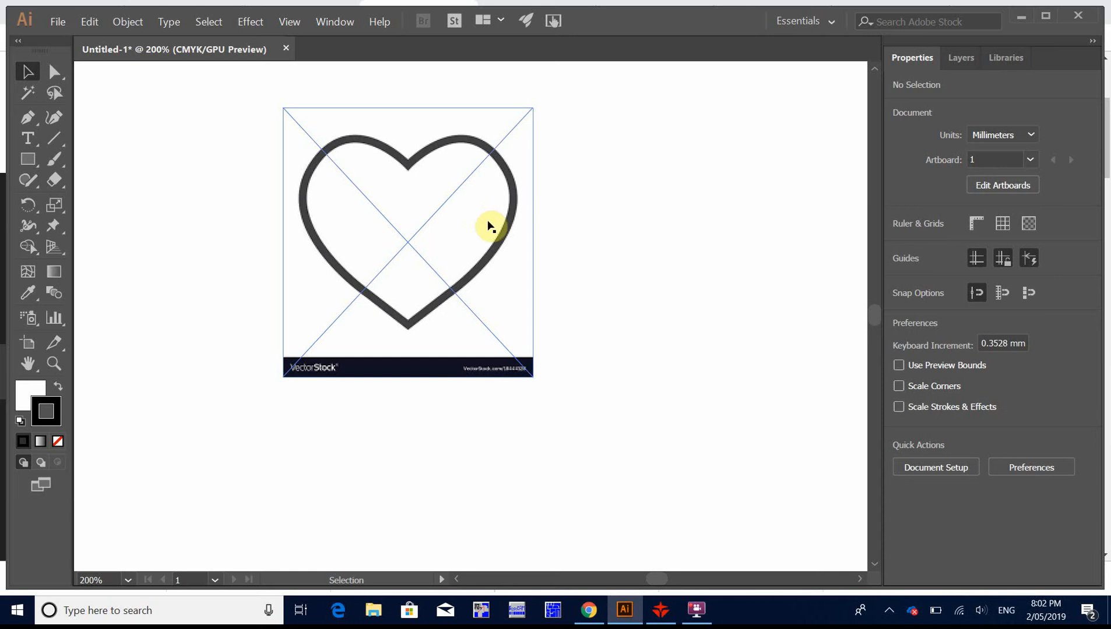
right_click(493, 304)
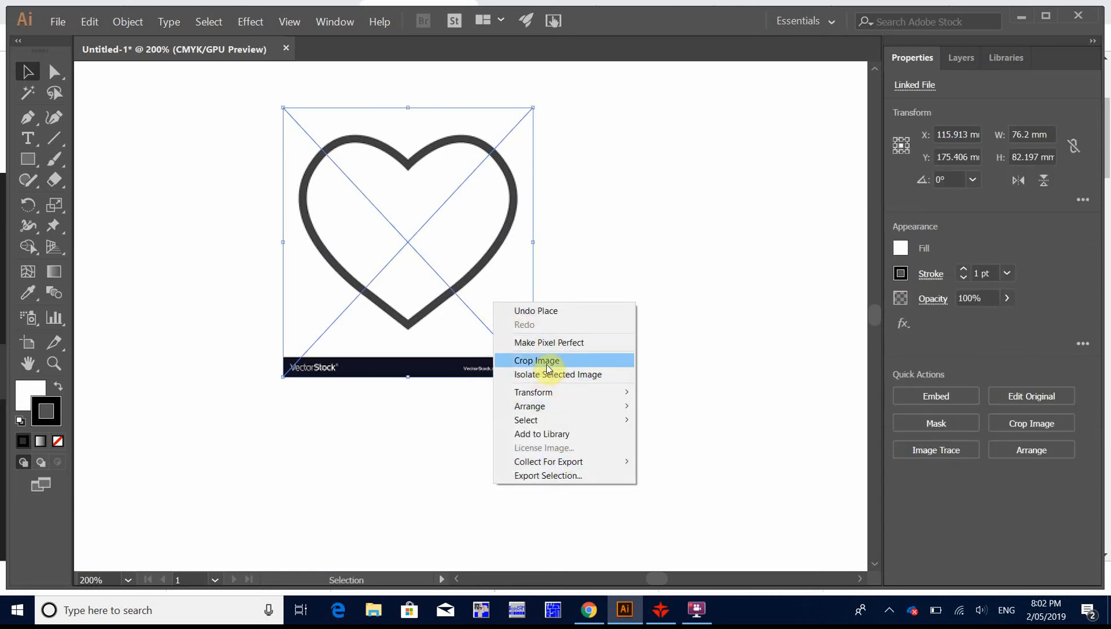
left_click(545, 362)
left_click(626, 327)
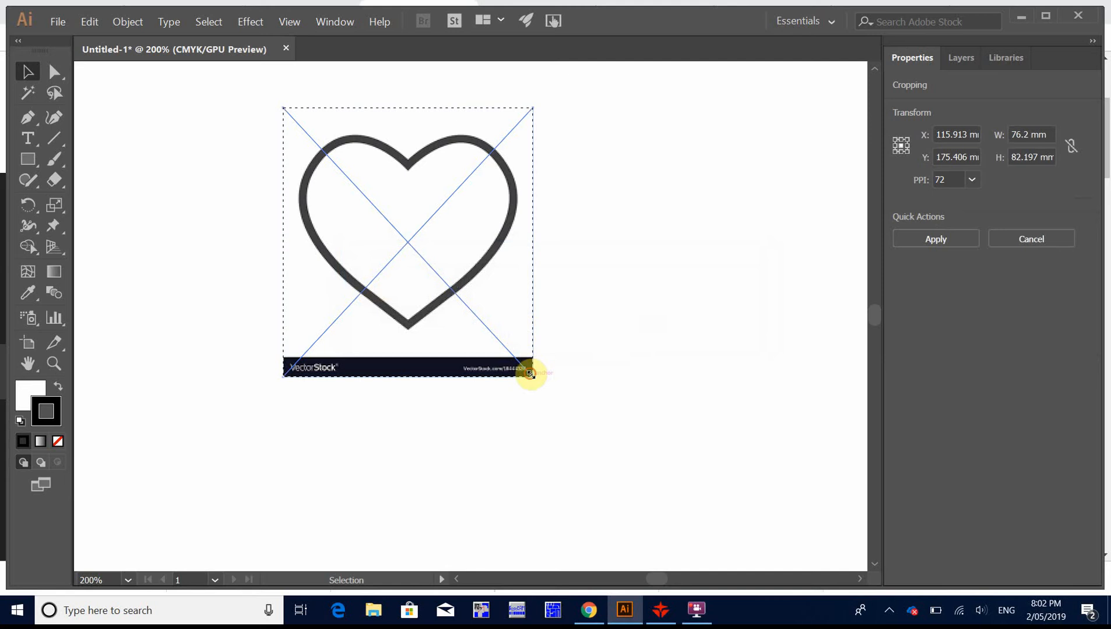
left_click_drag(530, 373, 523, 335)
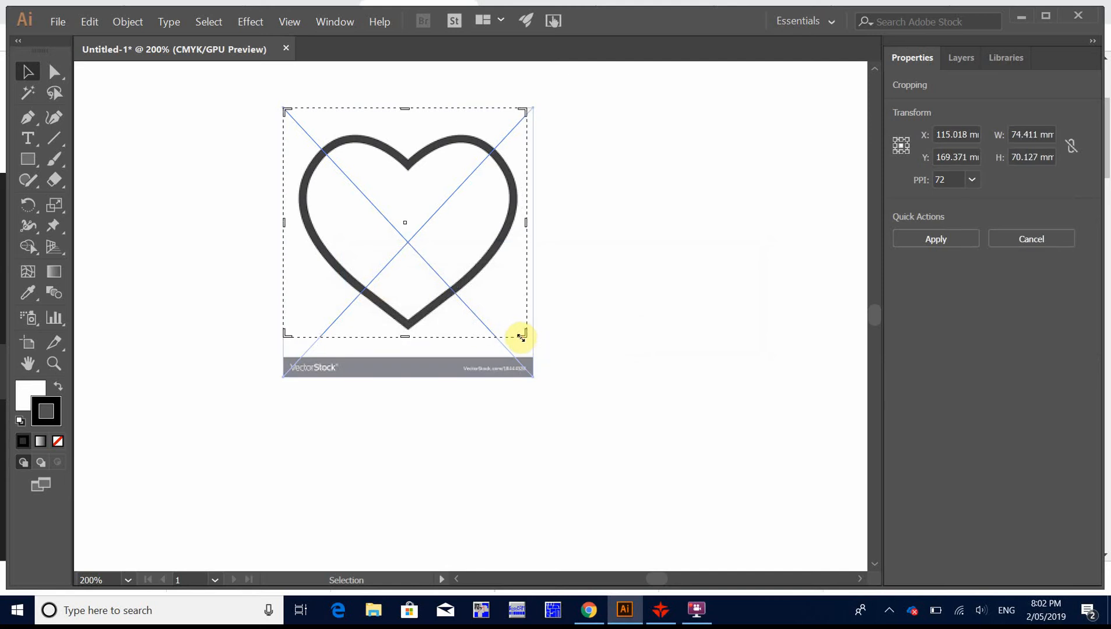
key("Return")
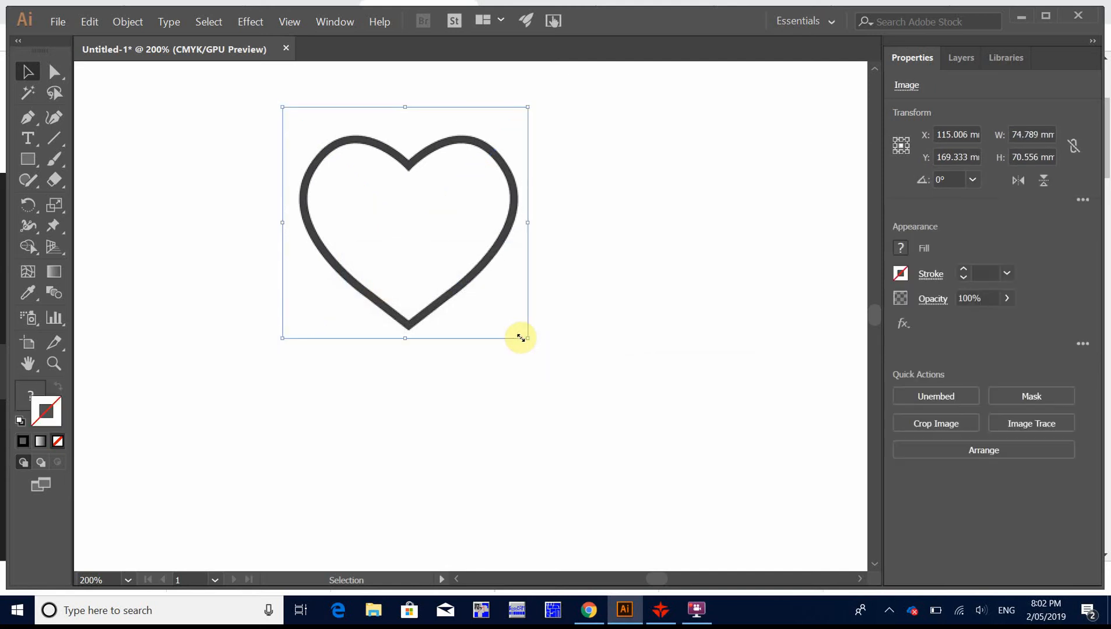
left_click(687, 229)
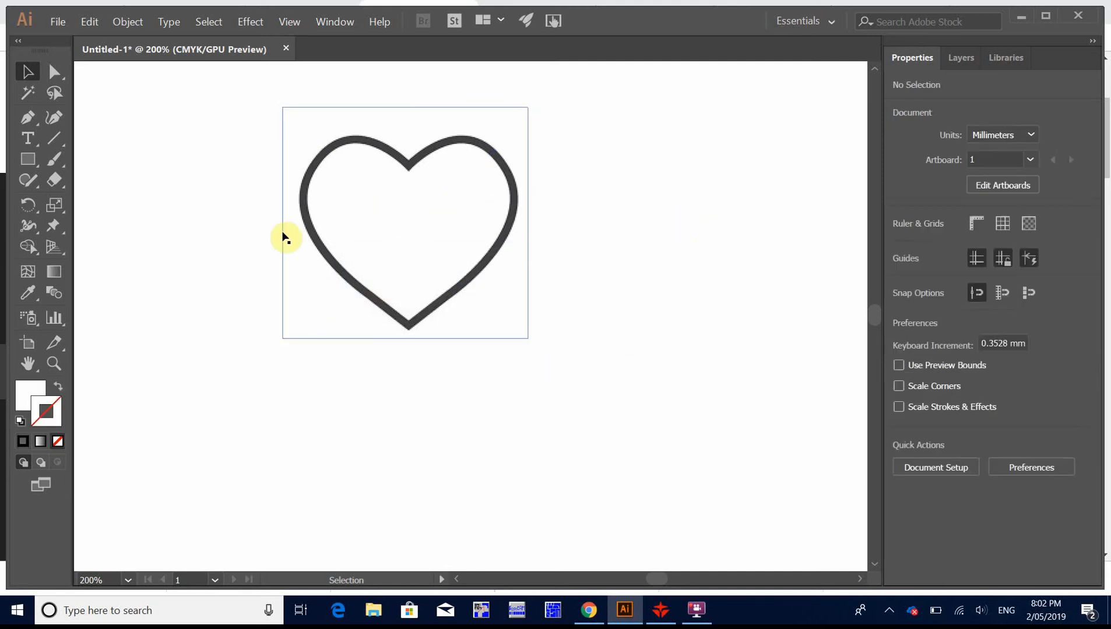
Step: Convert the cropped heart image to vector paths with Image Trace, using Make and Expand
left_click(362, 214)
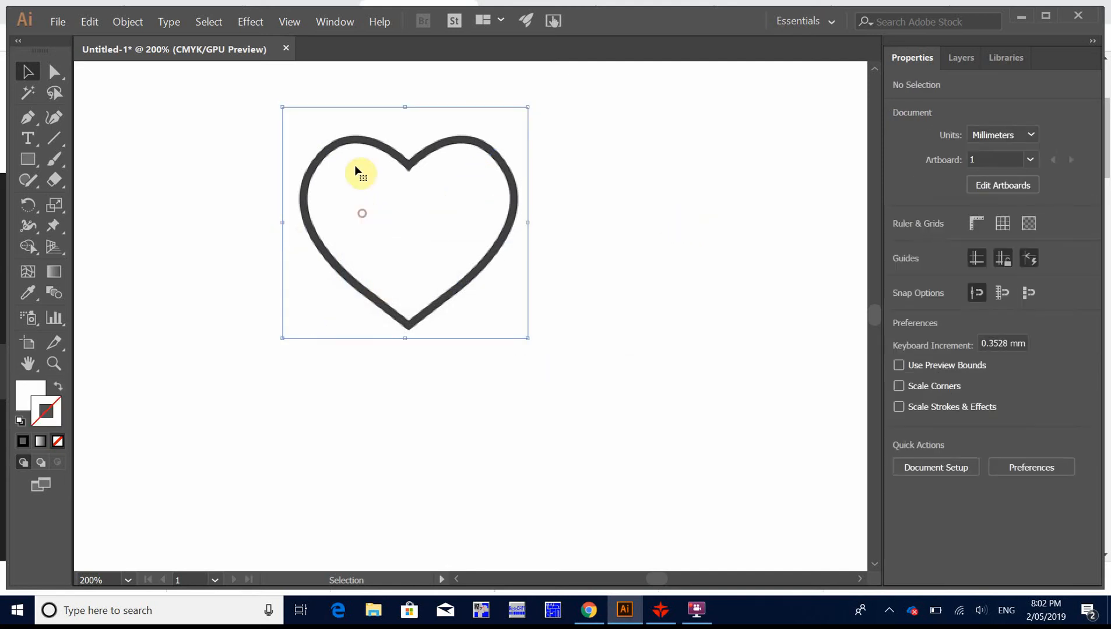
left_click(136, 27)
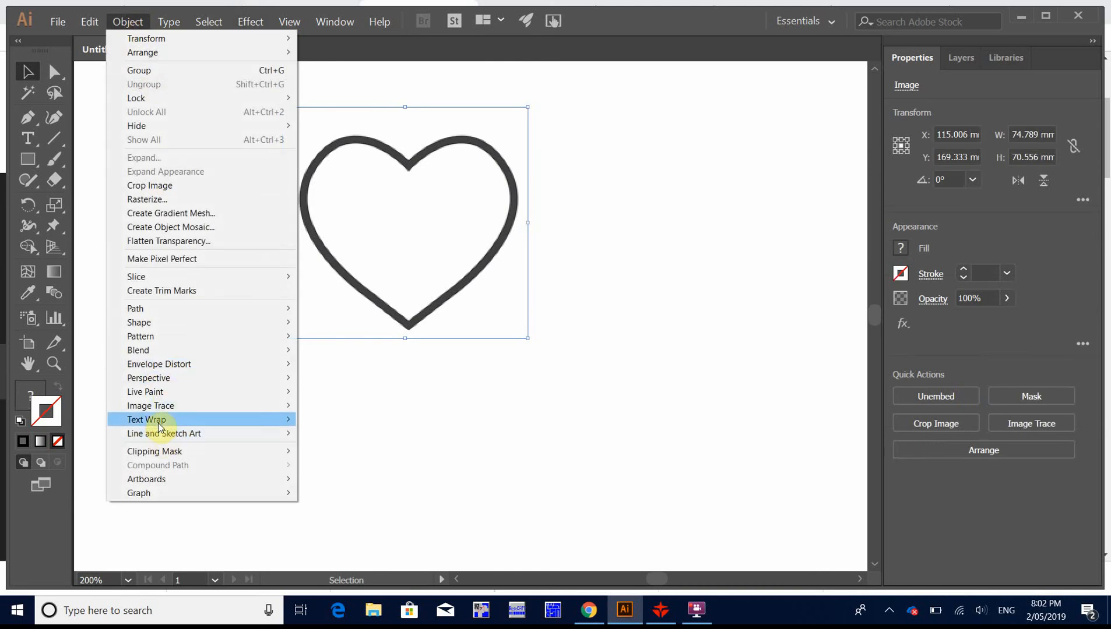
mouse_move(172, 414)
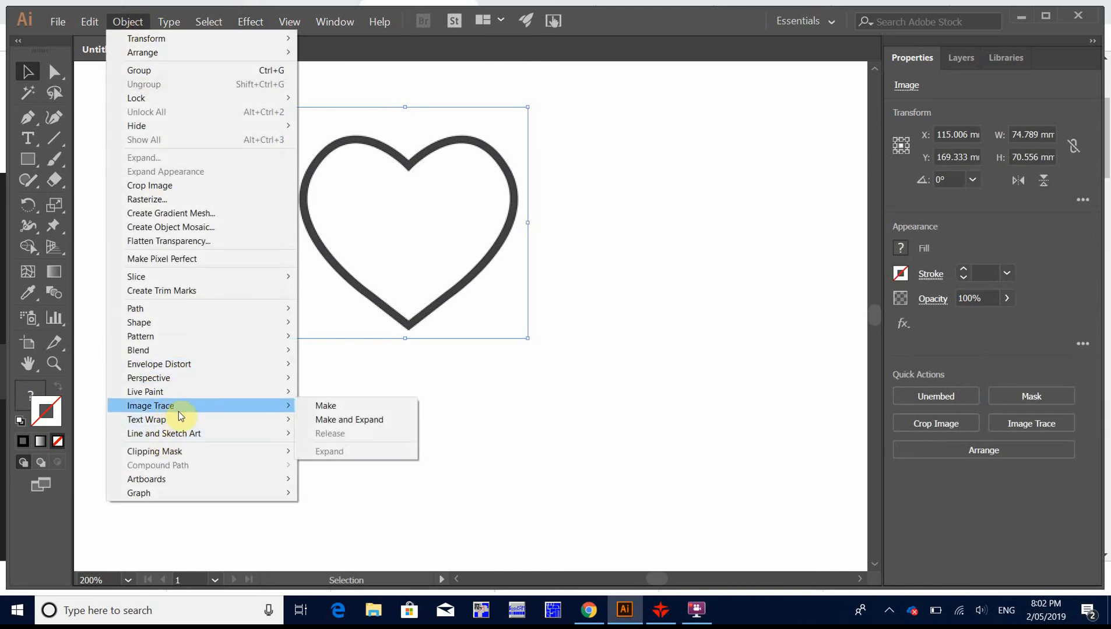
left_click(375, 419)
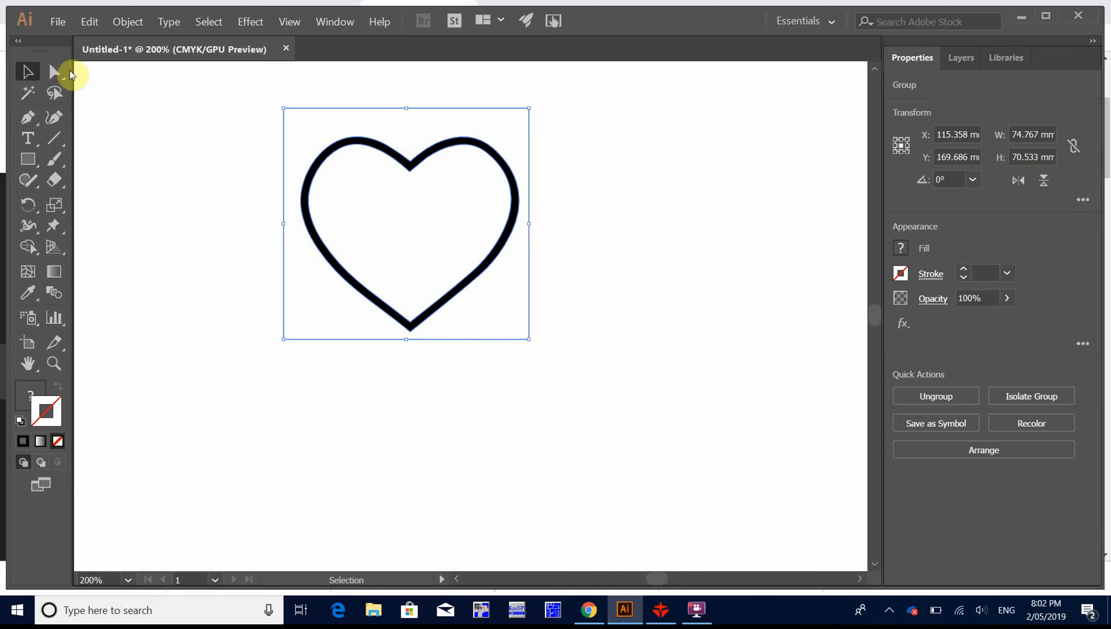
Step: Delete the traced white background surrounding the heart outline, using Direct Selection
left_click(50, 73)
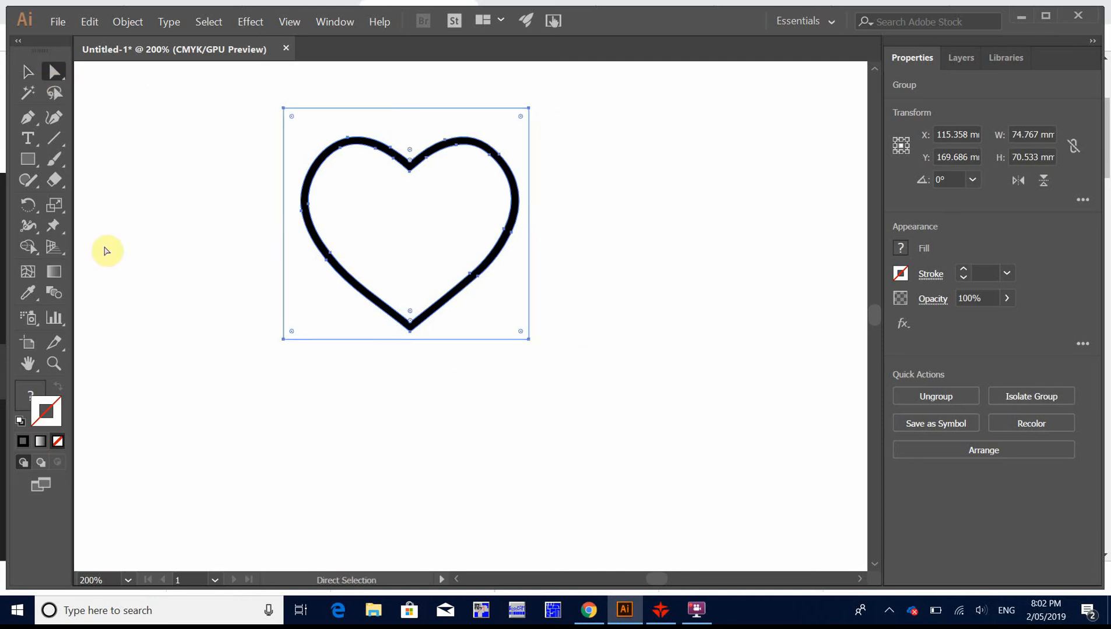
left_click(542, 426)
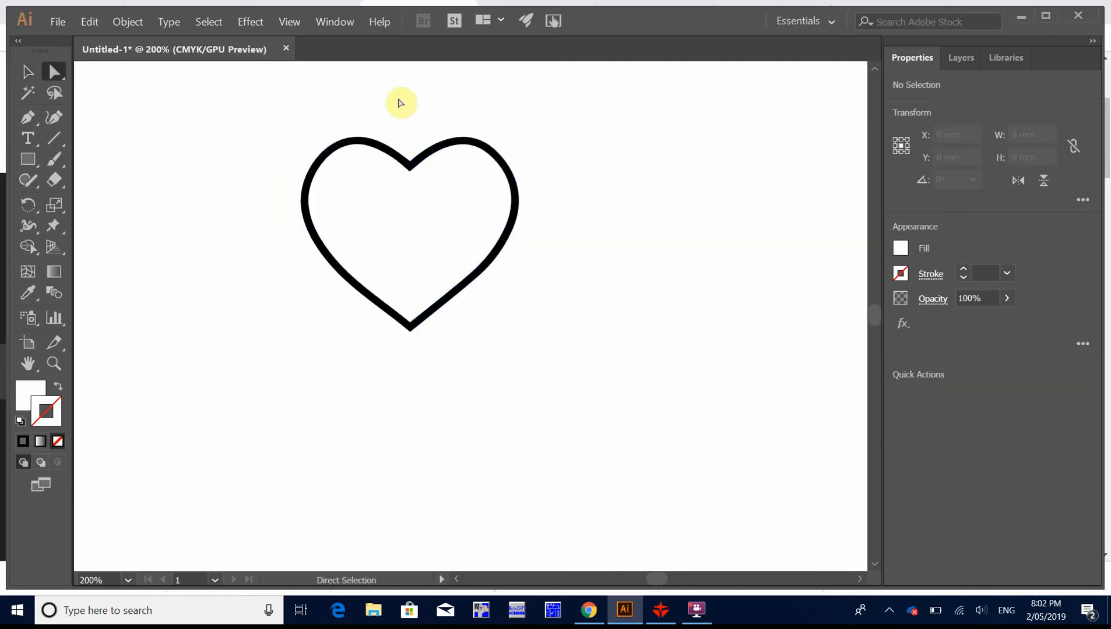
left_click(421, 129)
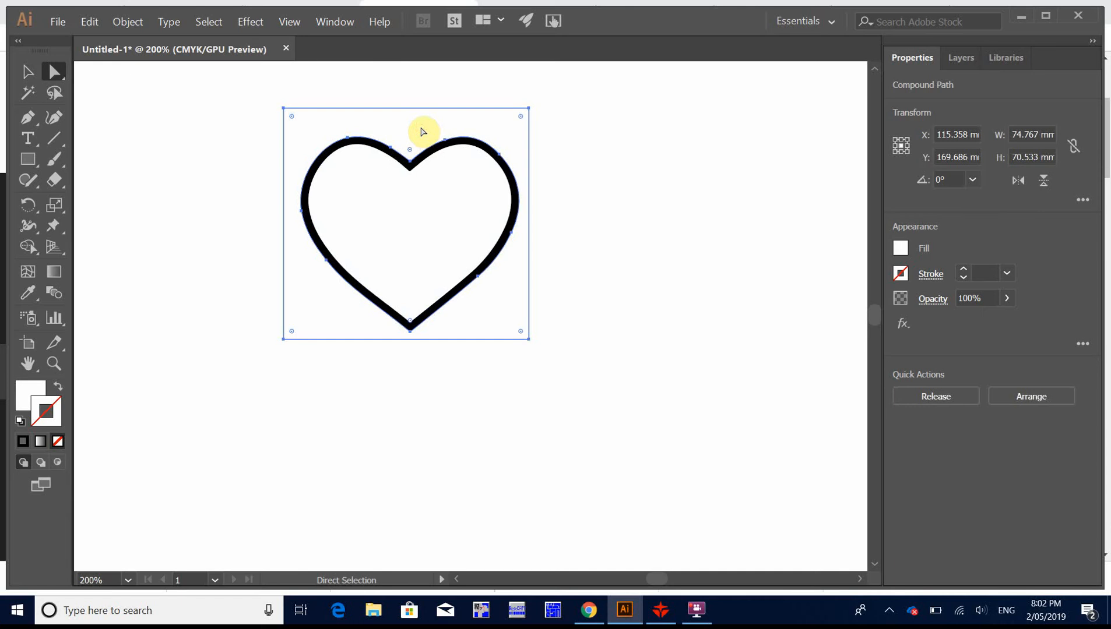
key("Delete")
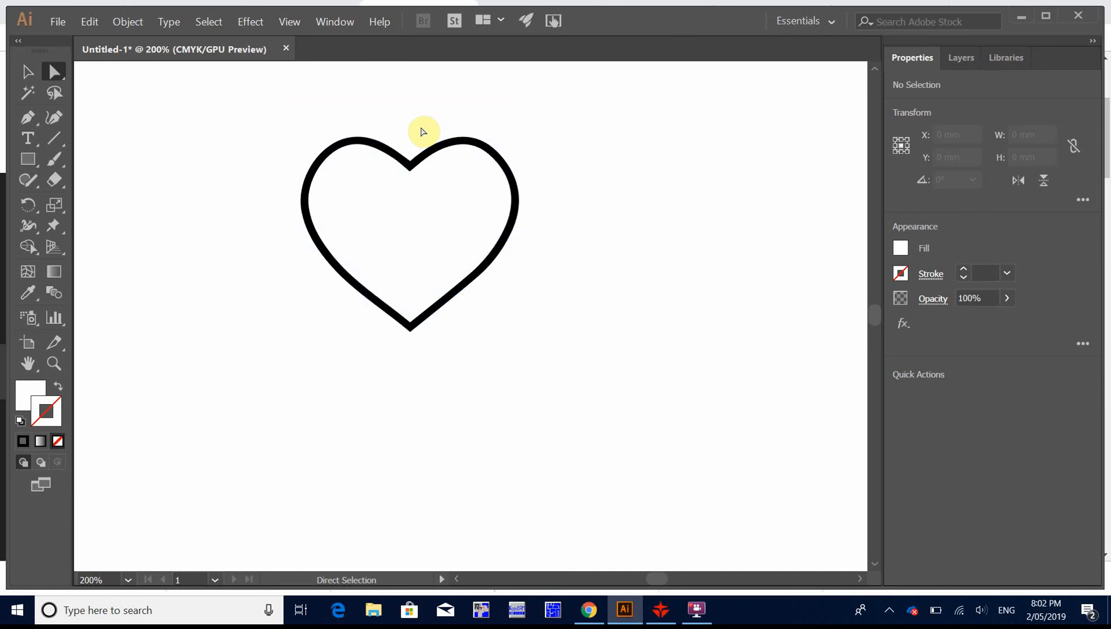
Step: Delete the white inner shape and the inner edge of the black heart outline, leaving one solid heart
left_click(438, 229)
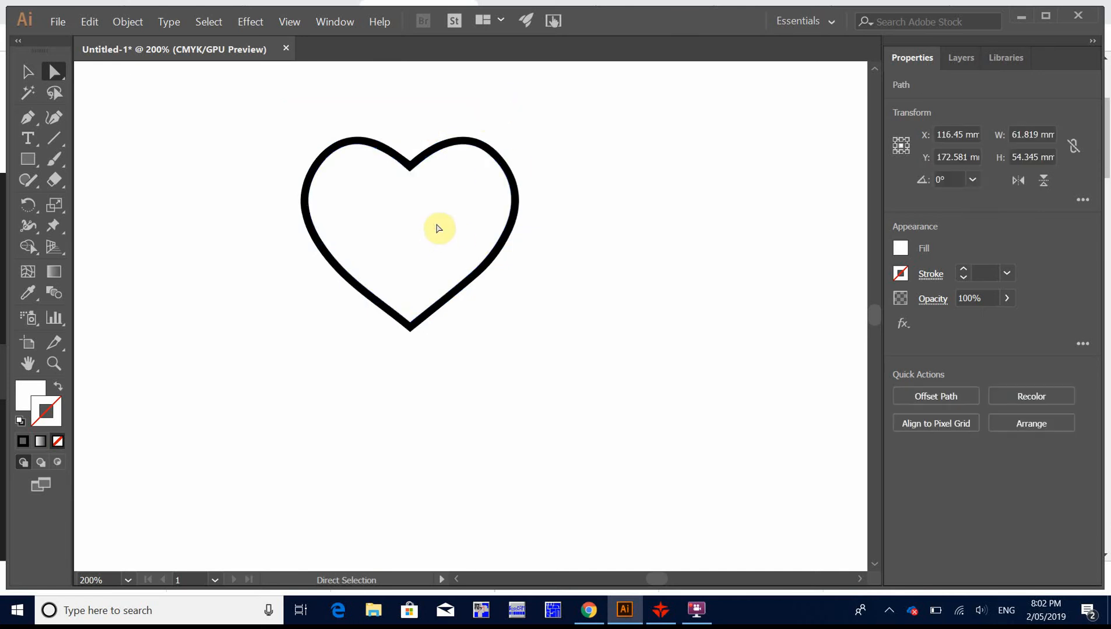
key("ctrl+shift+a")
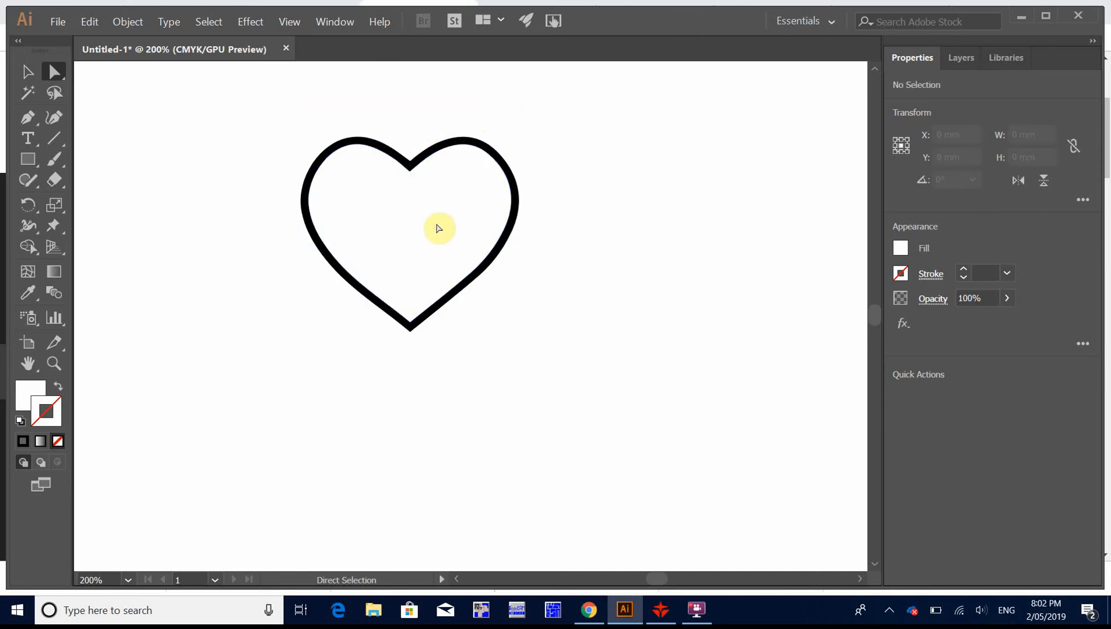
left_click(484, 154)
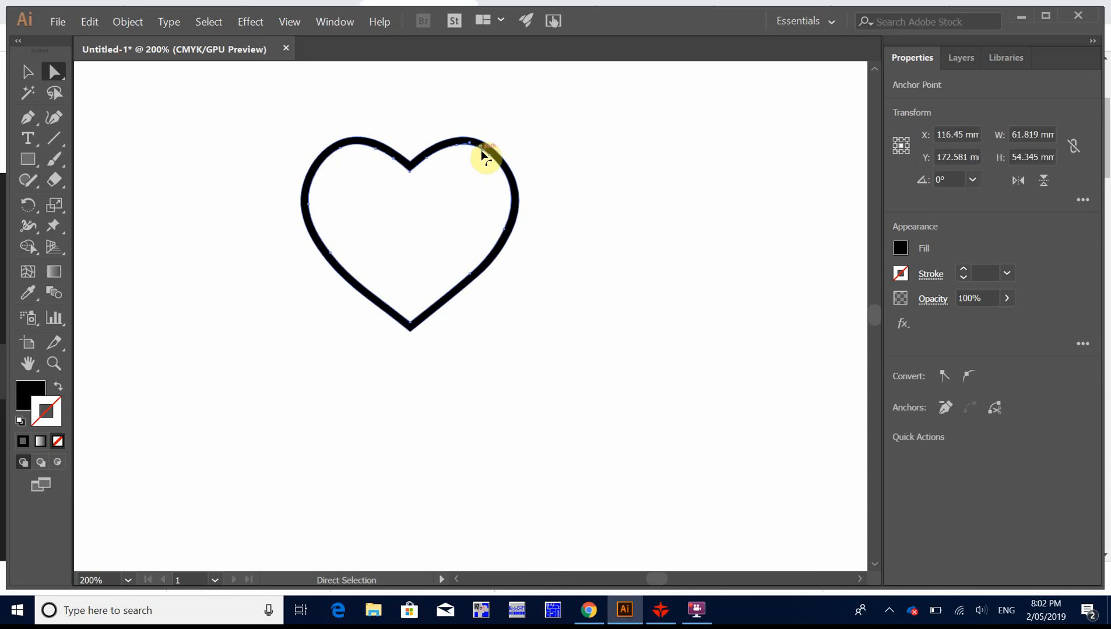
key("Delete")
key("Delete")
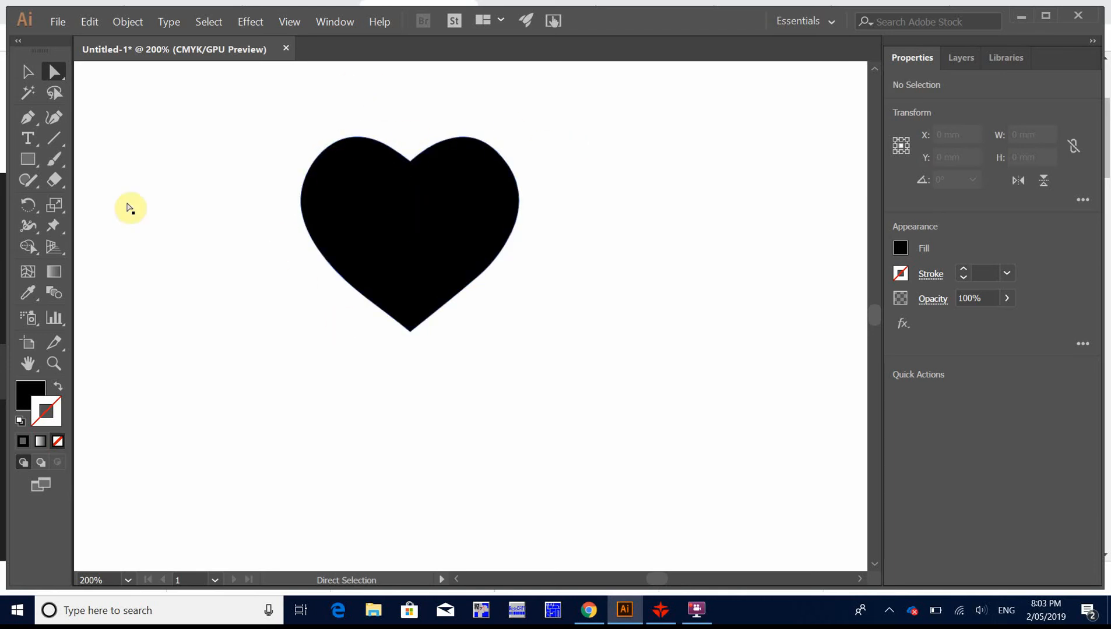
Step: Swap the heart's fill and stroke so it has no fill and a 1 pt black stroke
left_click(378, 224)
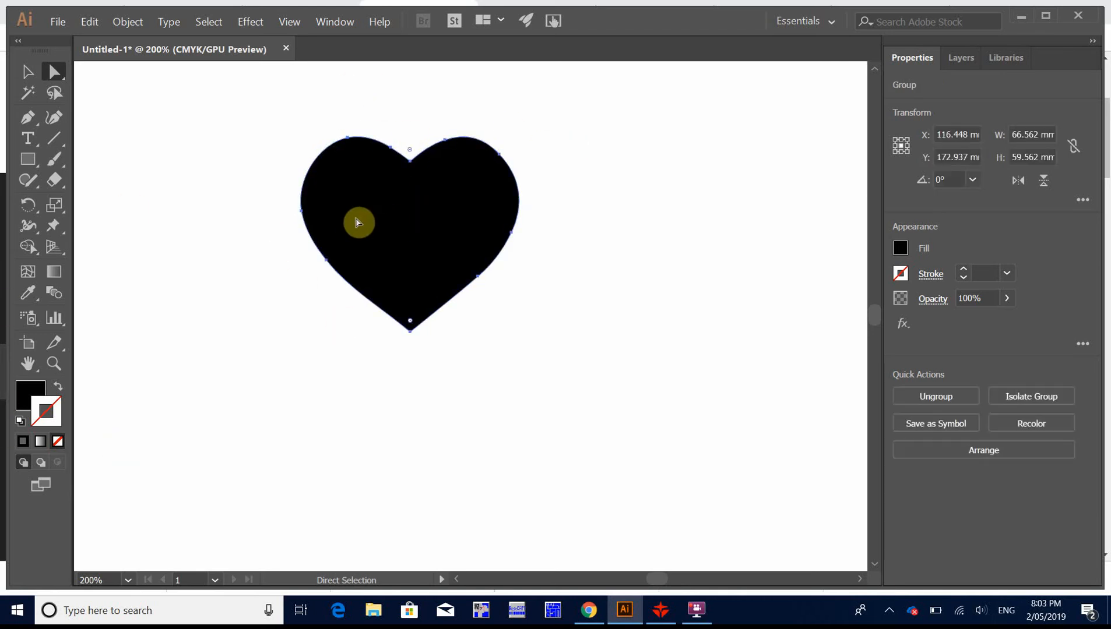
left_click(57, 389)
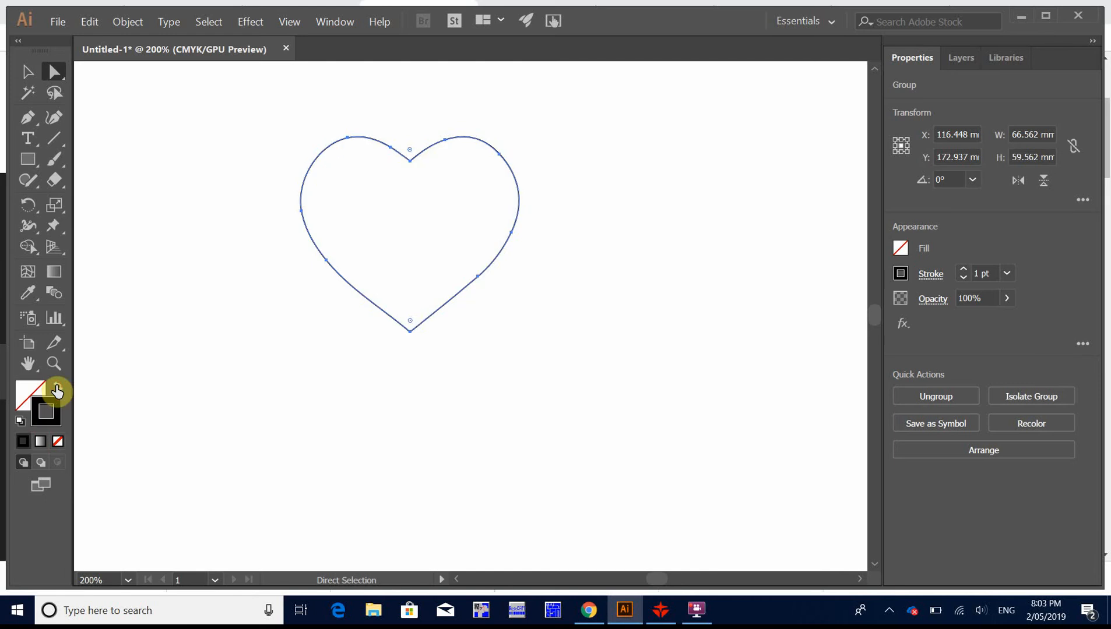
left_click(502, 347)
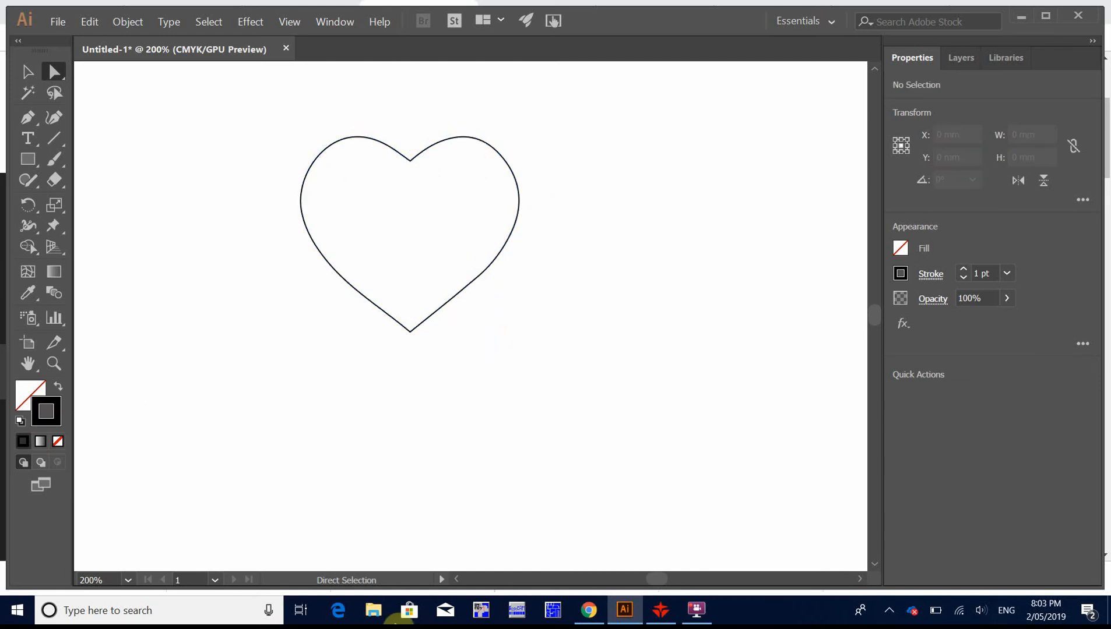
Step: Switch to RDWorks to view the heart layout, and to Chrome to view the Mothers Day quotes image results
left_click(660, 610)
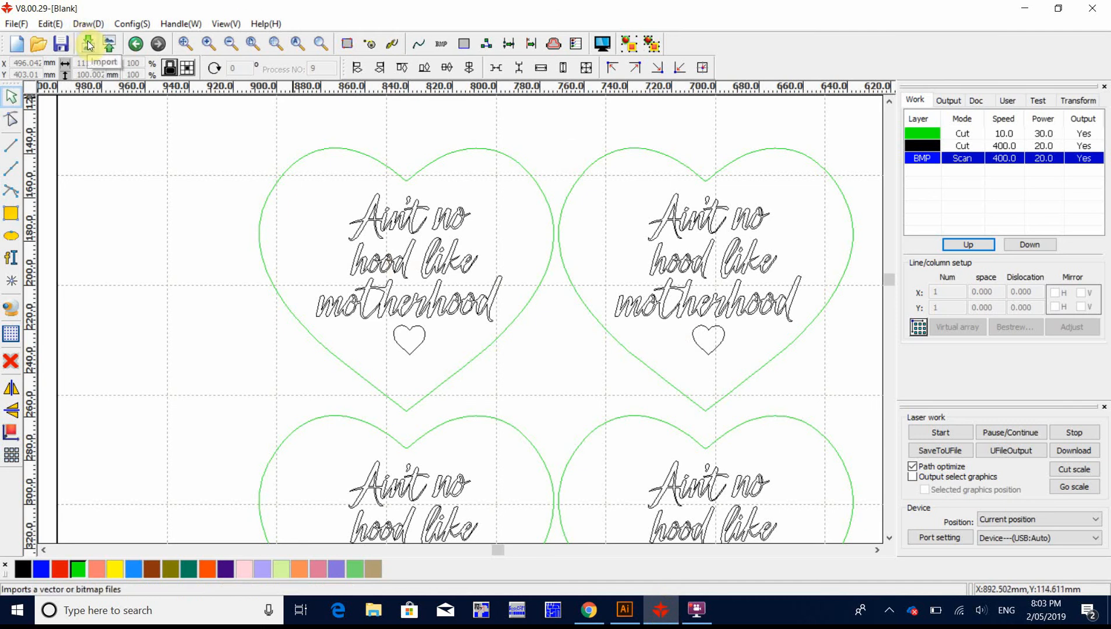
scroll(501, 398, "up", 1)
scroll(501, 398, "down", 3)
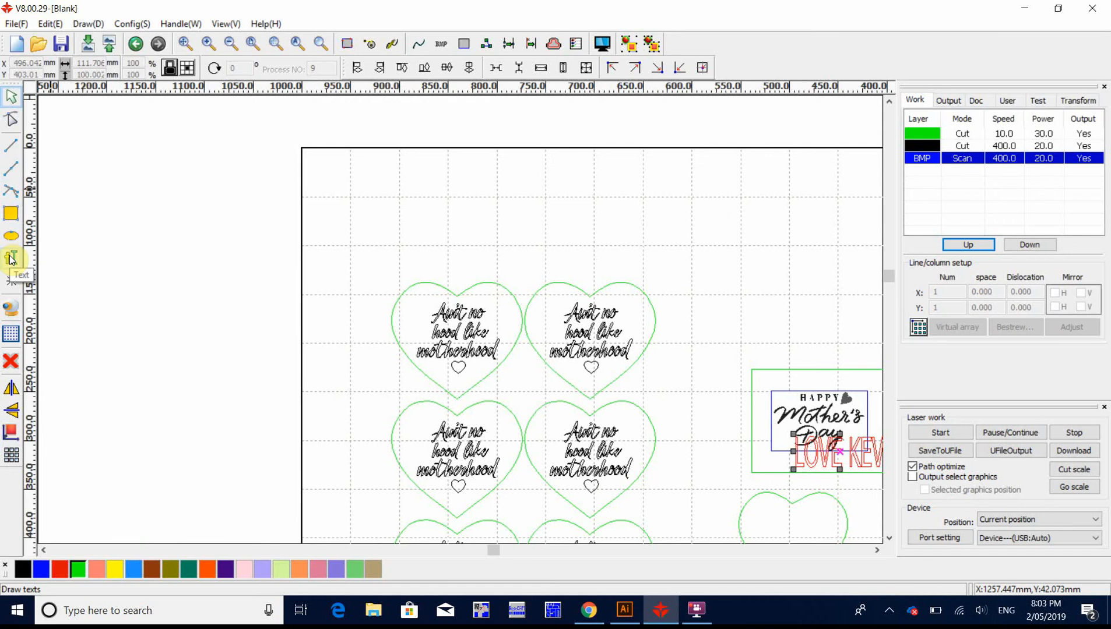
left_click(587, 619)
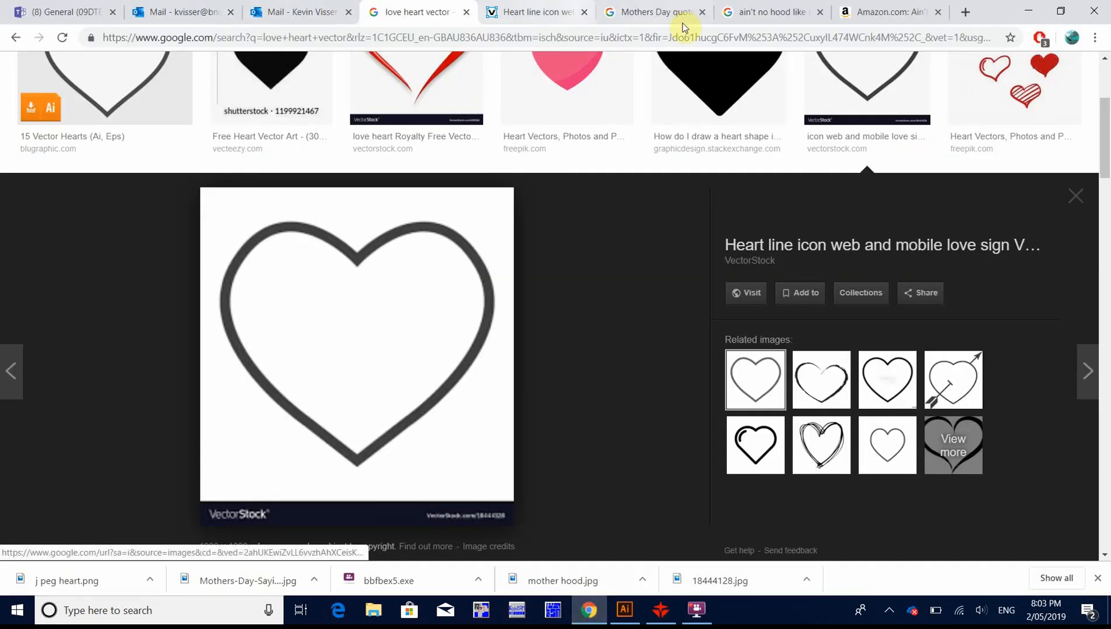
left_click(672, 13)
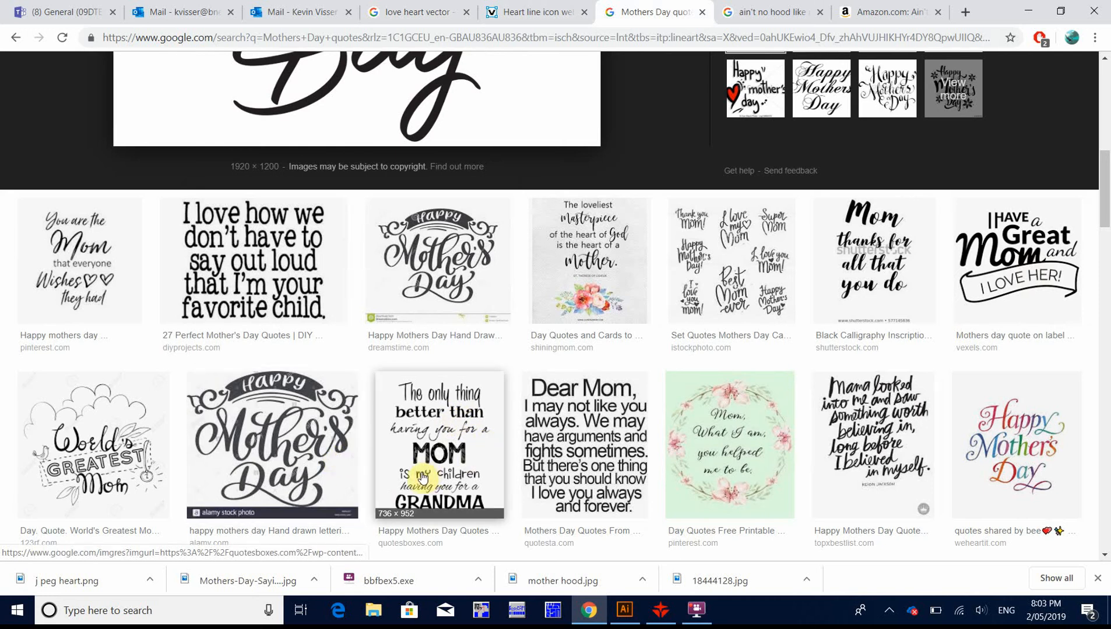
Step: Switch to RDWorks and delete the red text overlapping the Happy Mother's Day image
left_click(660, 610)
scroll(804, 452, "up", 2)
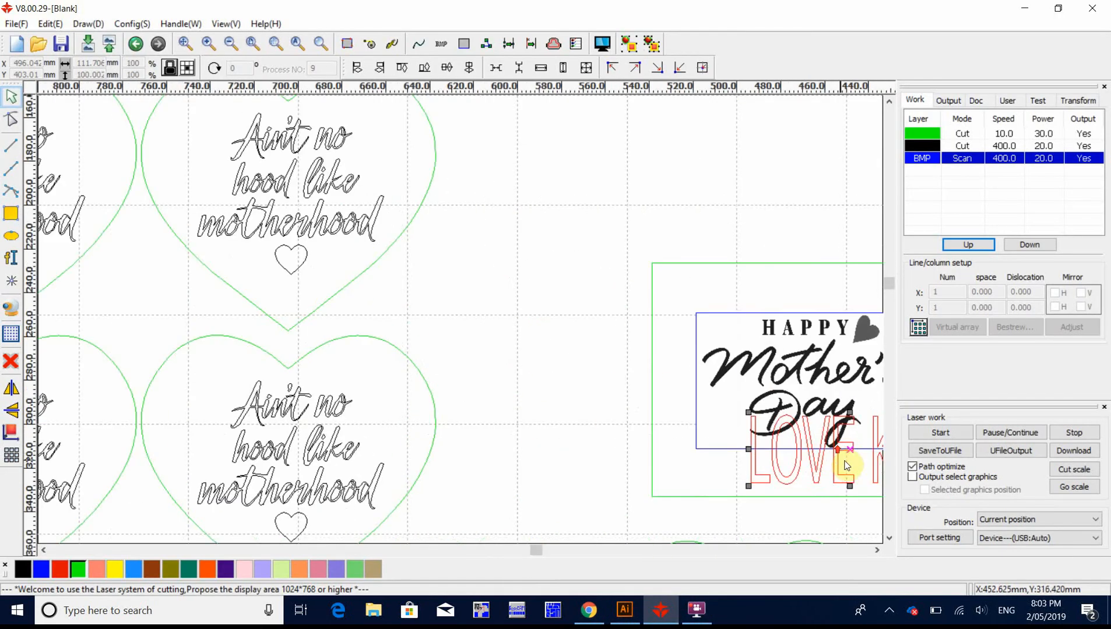
scroll(843, 457, "down", 2)
scroll(845, 487, "up", 2)
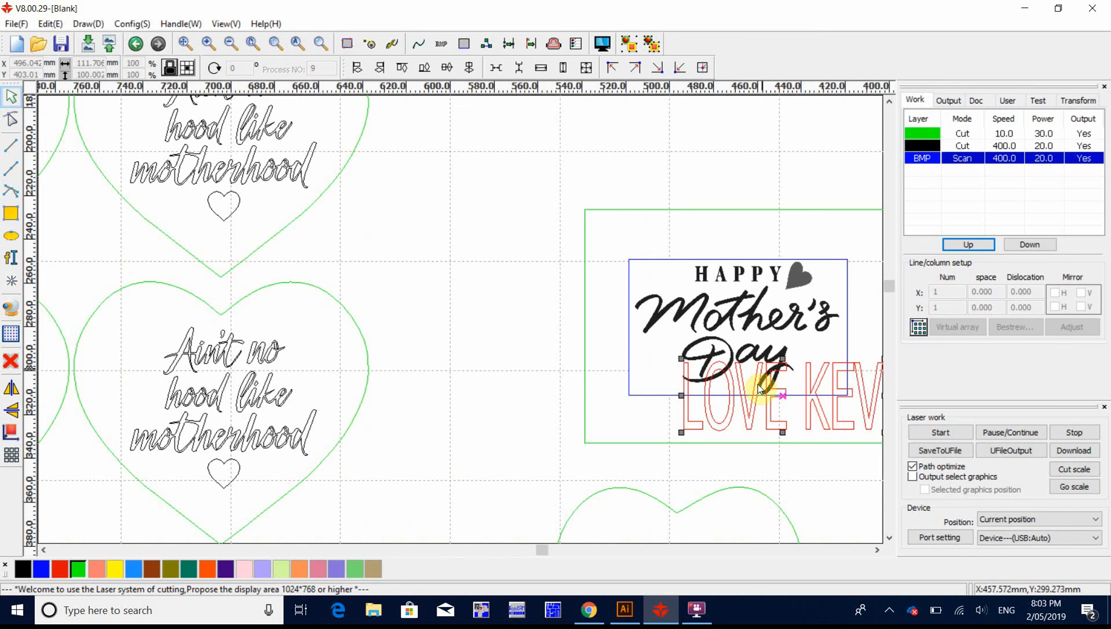
left_click(733, 422)
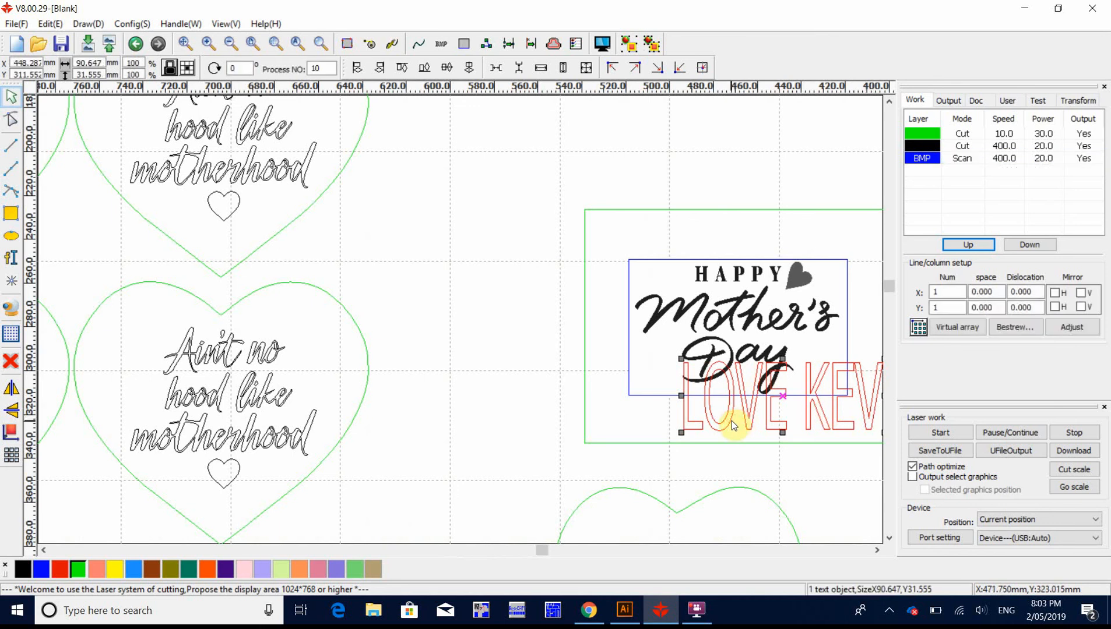
key("Delete")
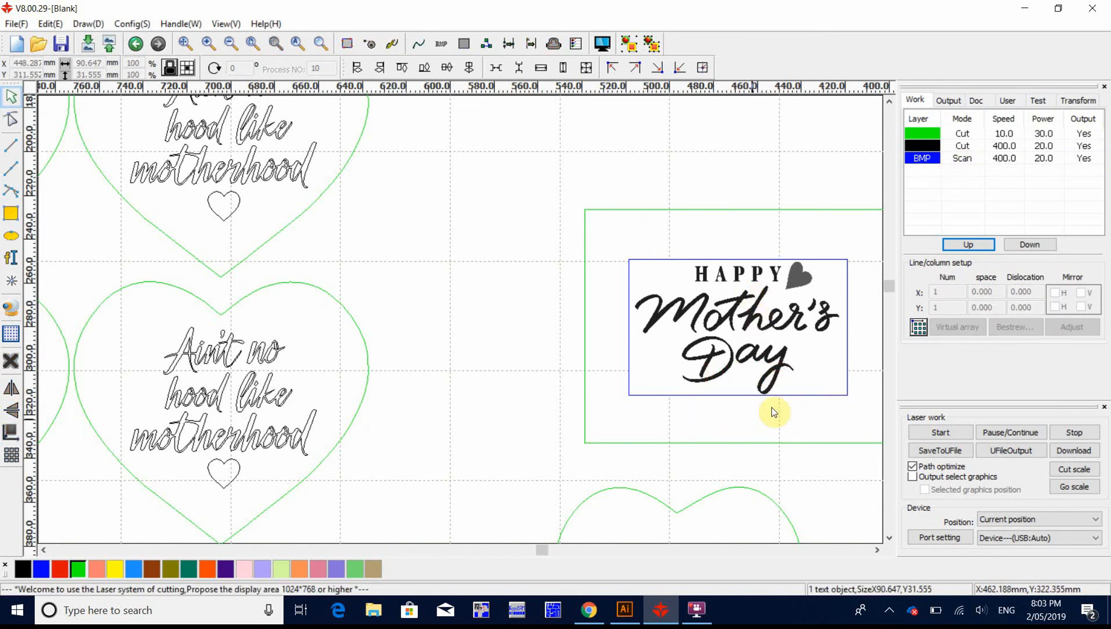
Step: Examine the Happy Mother's Day rectangle and the motherhood hearts in the laser layout, and check the heart outline in Illustrator
scroll(816, 384, "up", 2)
scroll(820, 390, "down", 3)
scroll(853, 395, "down", 2)
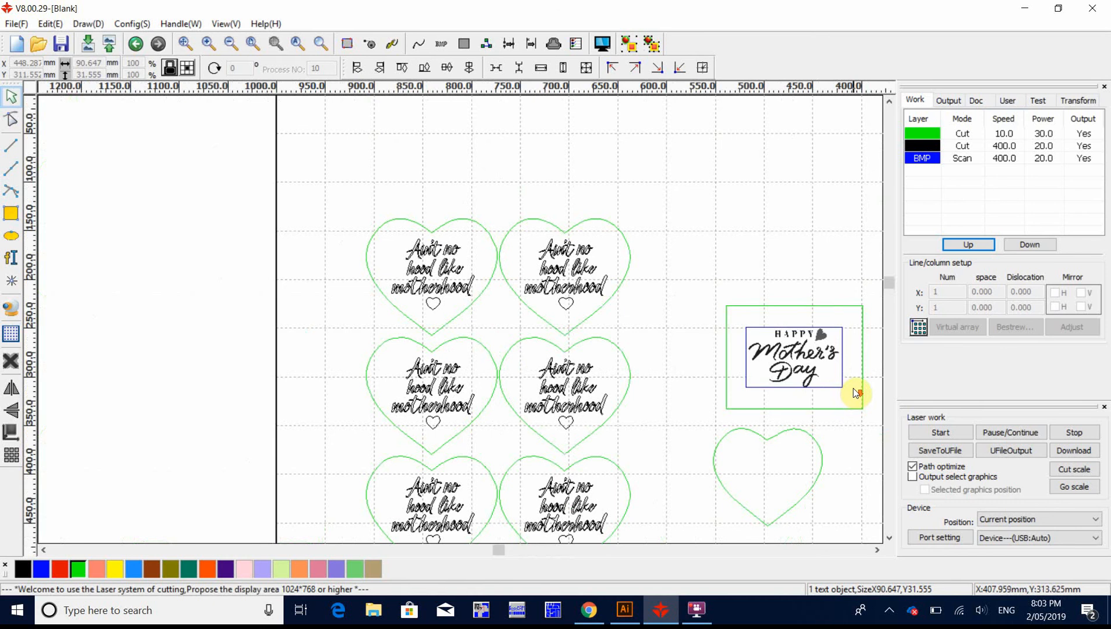
scroll(761, 352, "down", 5)
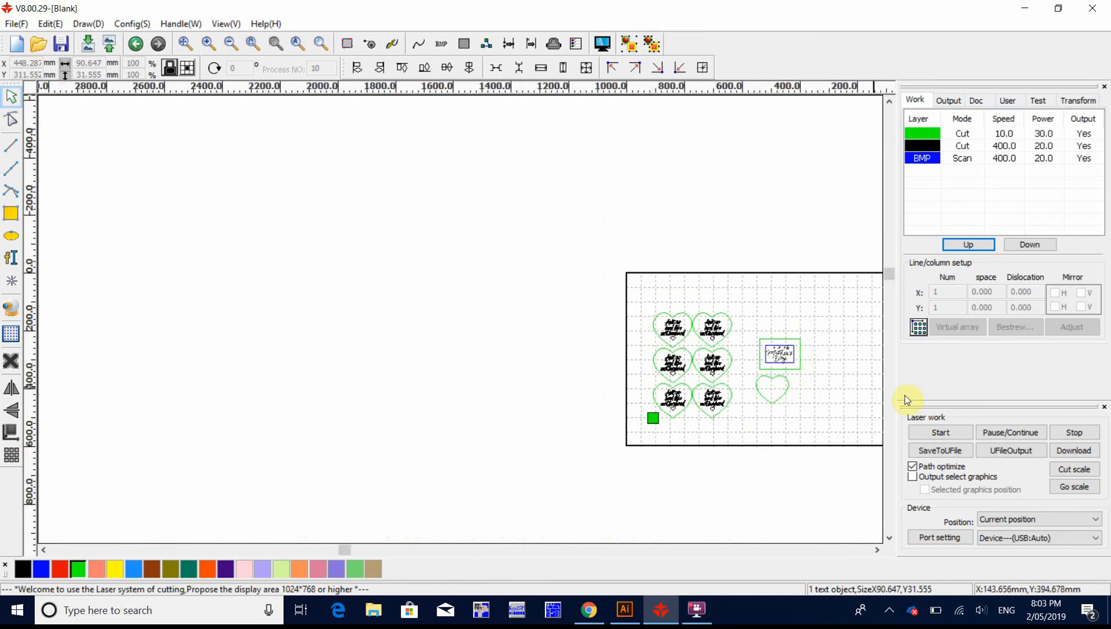
scroll(618, 286, "up", 6)
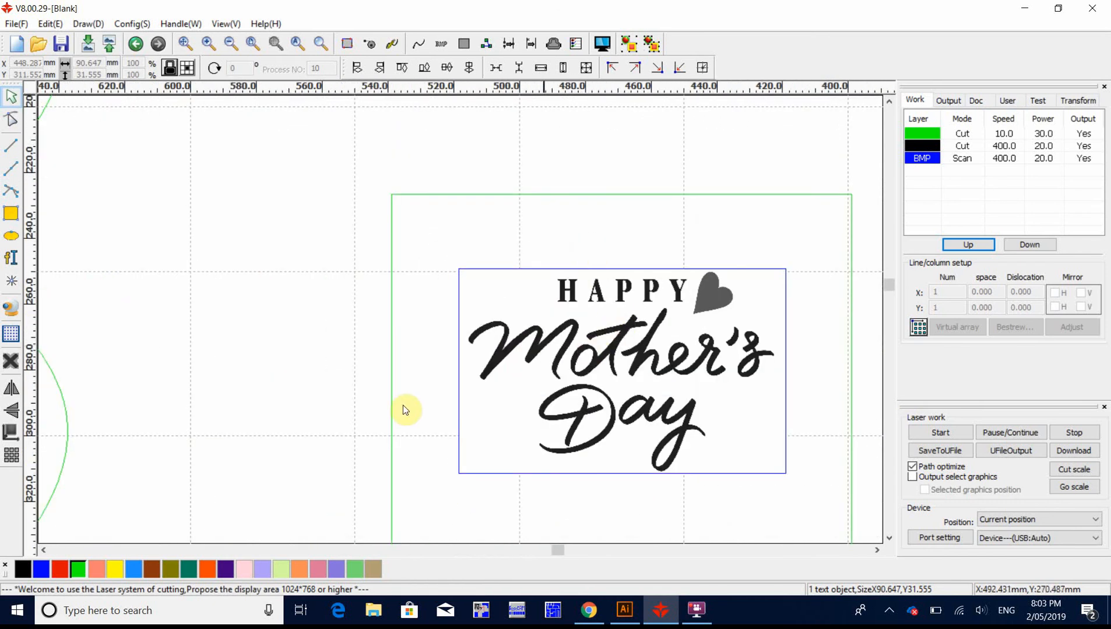
left_click(627, 616)
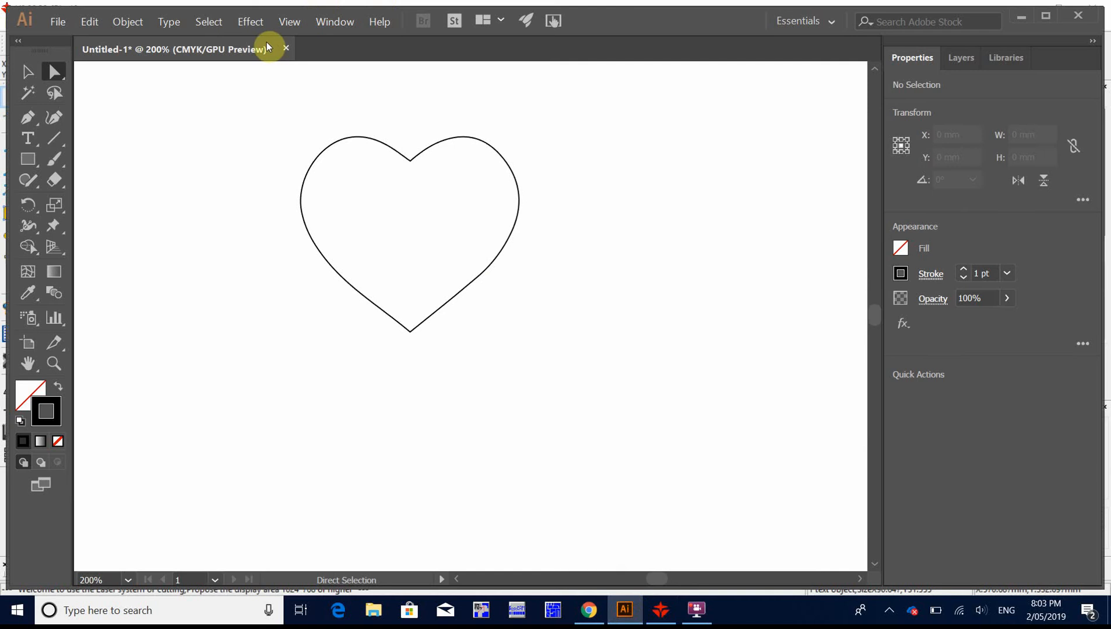
left_click(665, 607)
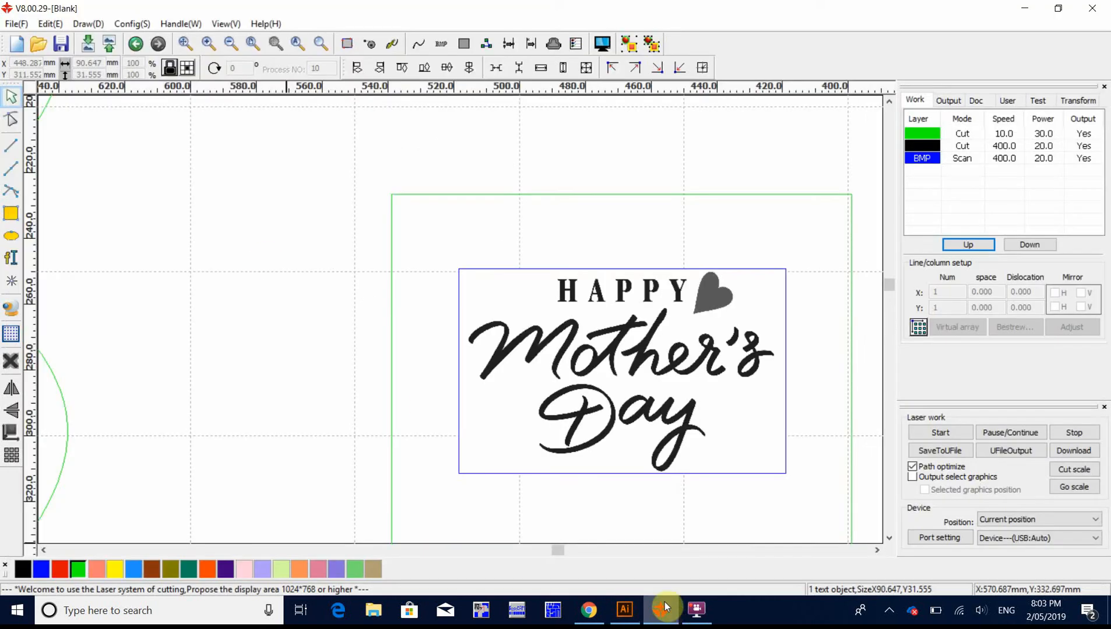
scroll(672, 331, "down", 2)
scroll(699, 373, "up", 5)
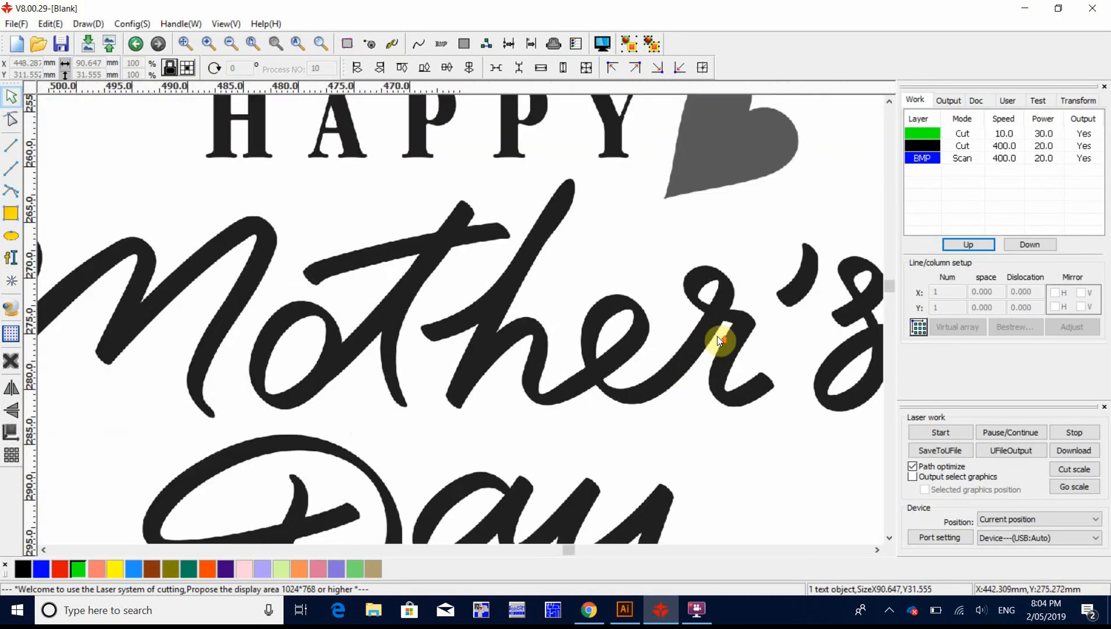
scroll(716, 337, "down", 3)
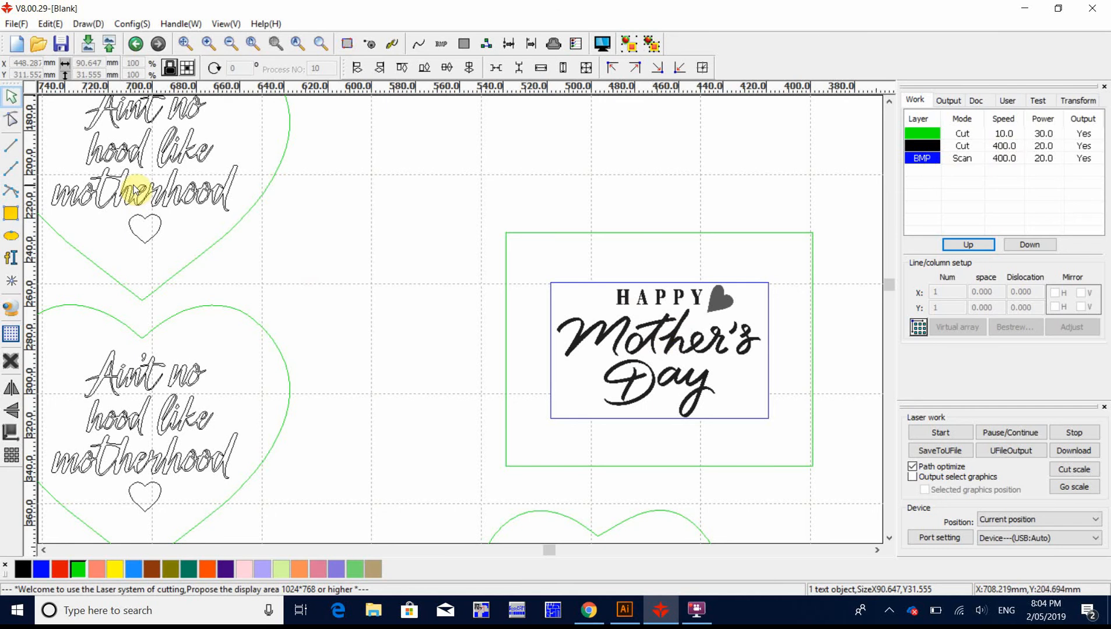
scroll(119, 149, "down", 3)
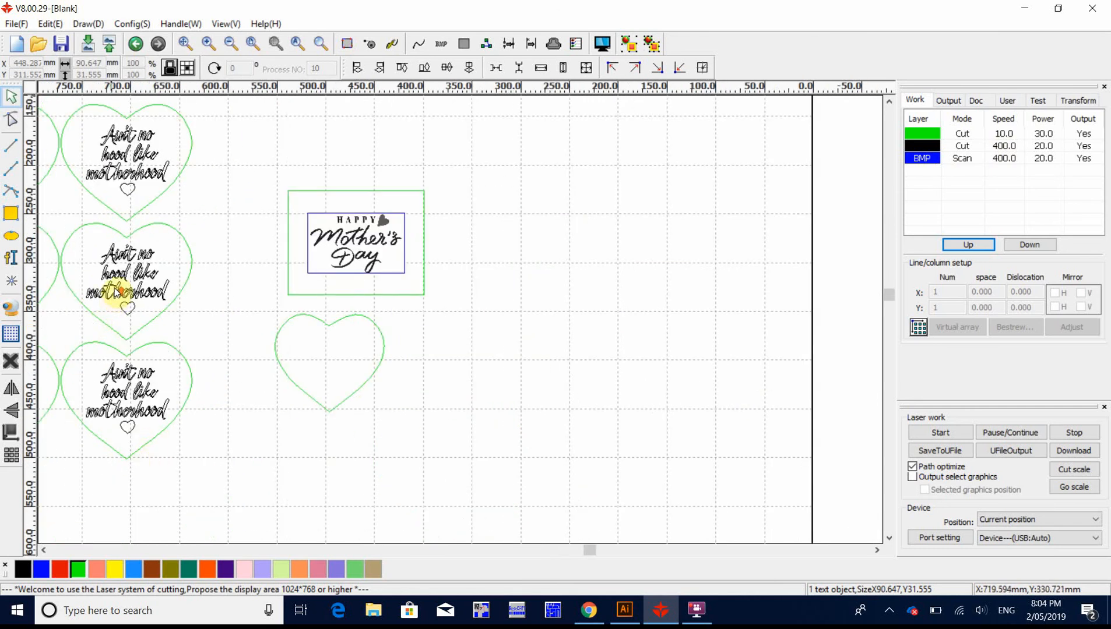
scroll(120, 290, "up", 2)
scroll(78, 243, "up", 1)
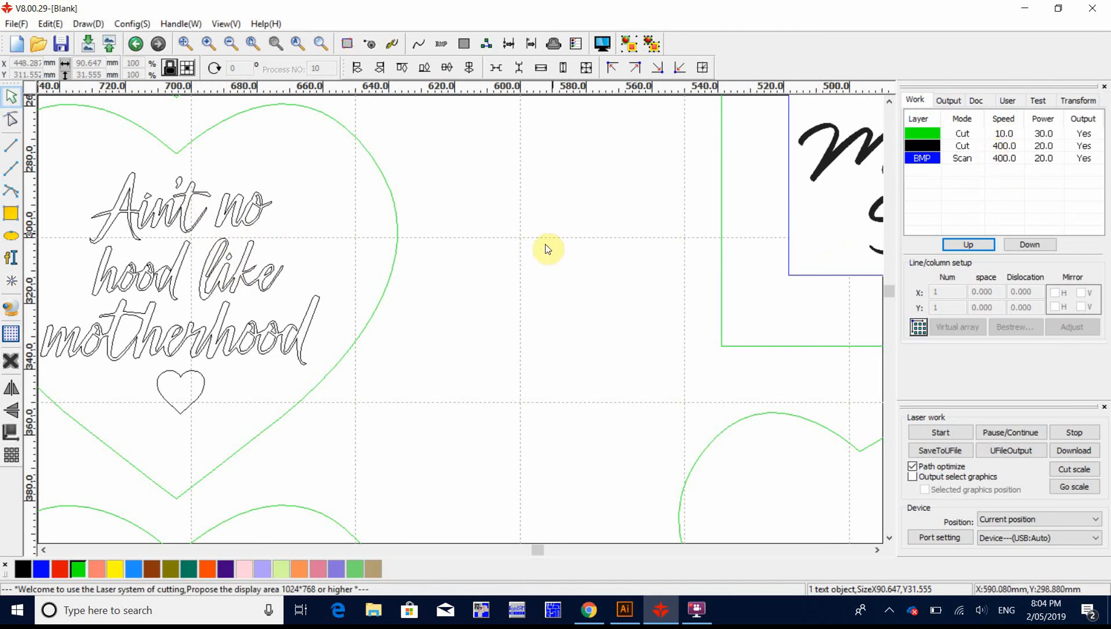
scroll(459, 240, "down", 2)
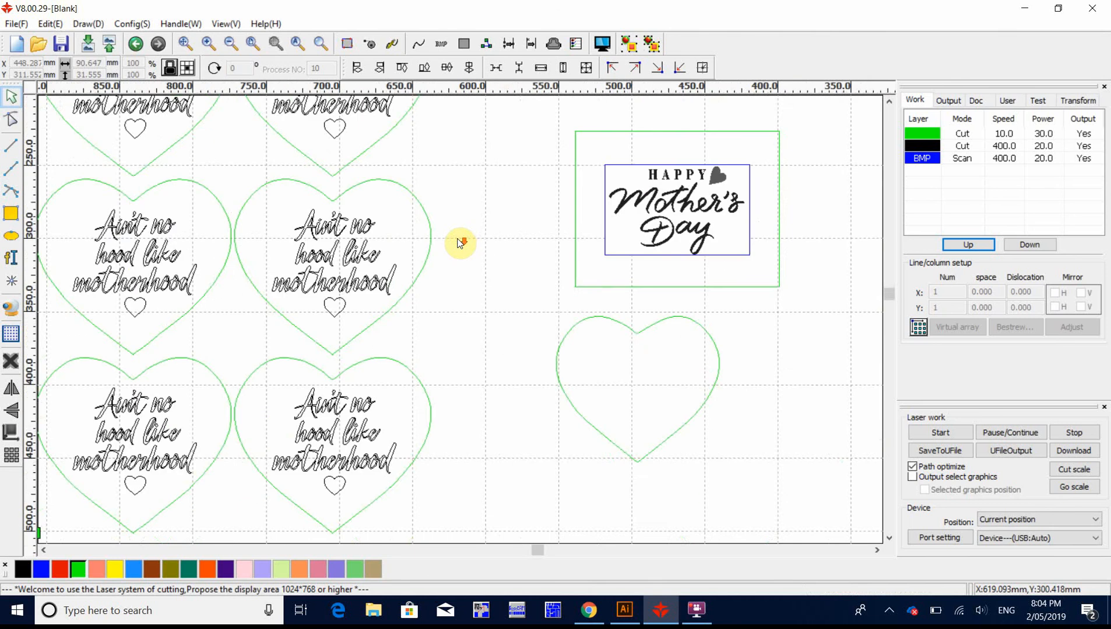
scroll(459, 241, "down", 2)
scroll(458, 240, "up", 1)
scroll(459, 240, "down", 1)
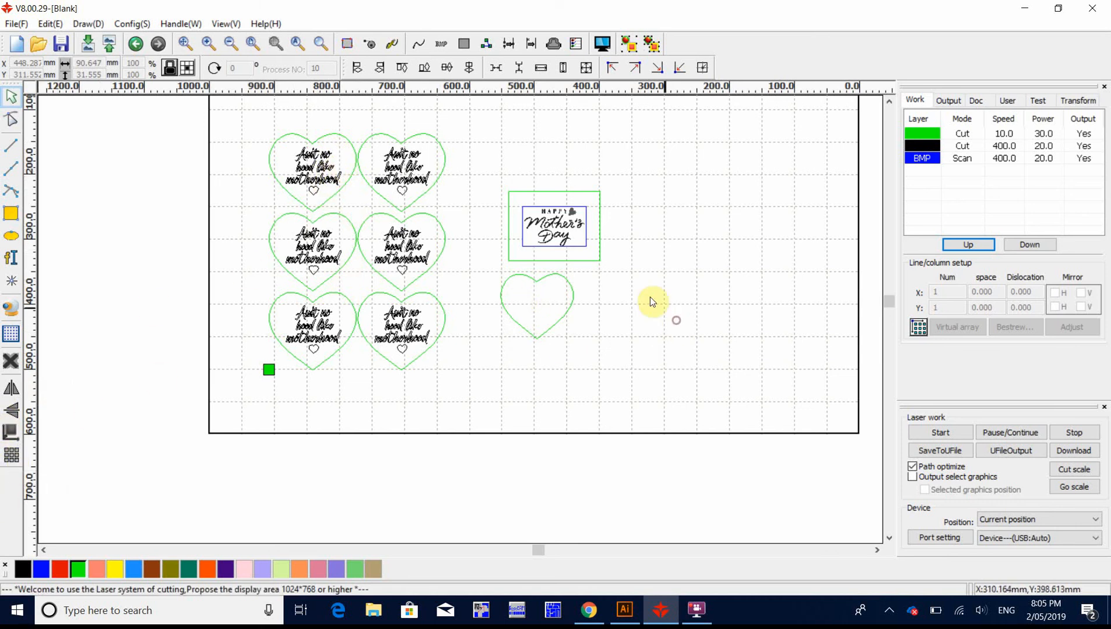
Step: Array-copy the Happy Mother's Day image with its green rectangle, 2 in X and 3 in Y, with 2 mm spacing both ways
left_click_drag(619, 175, 510, 273)
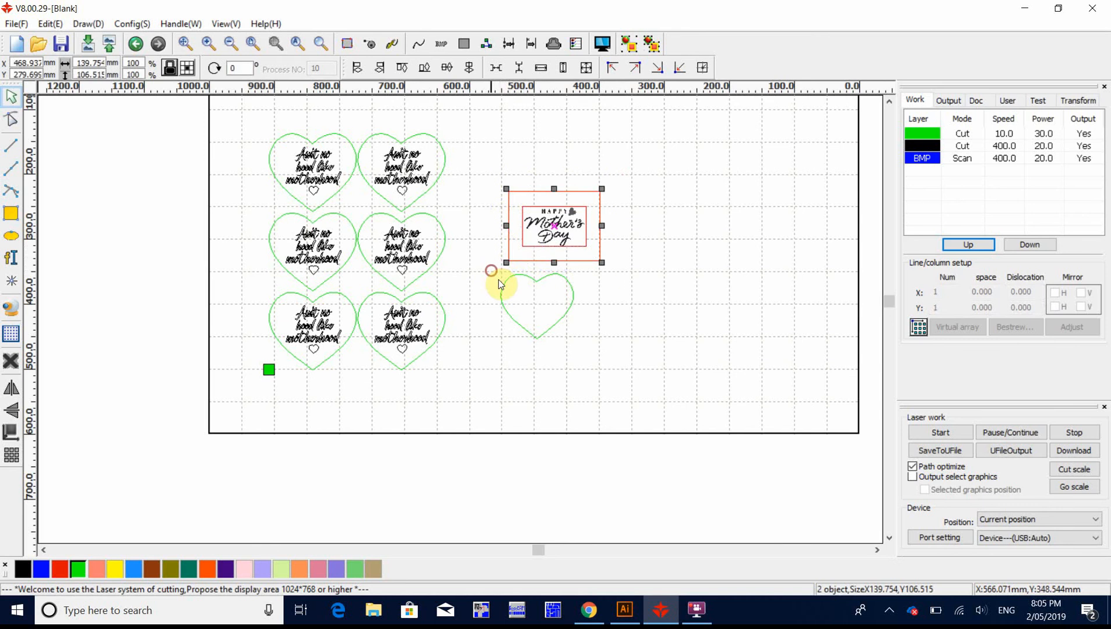
left_click(13, 456)
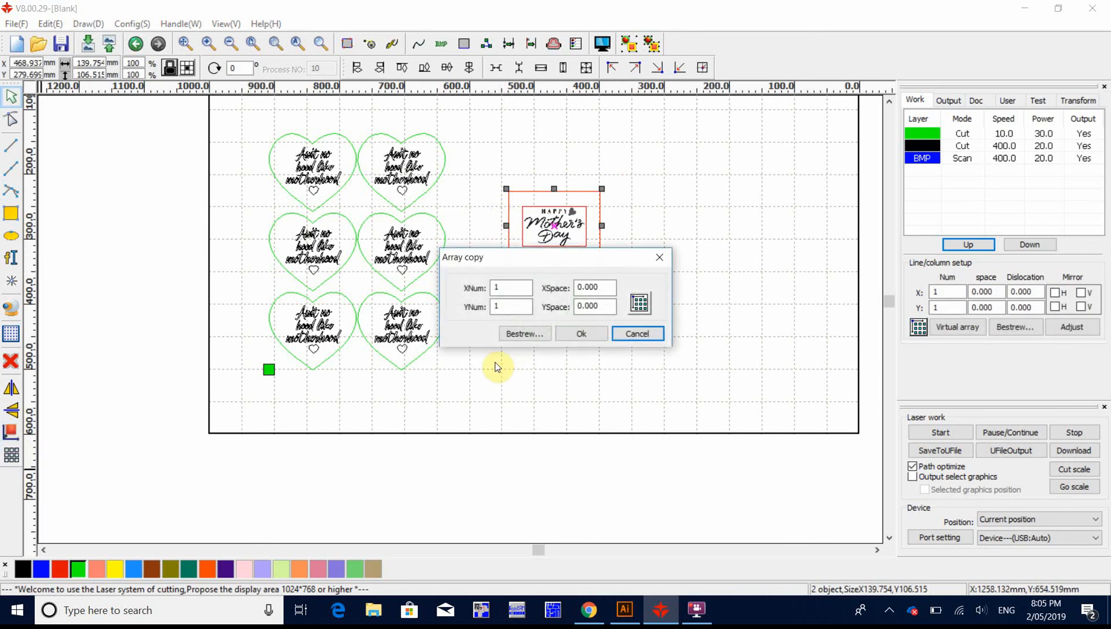
left_click(509, 286)
left_click_drag(507, 291, 452, 299)
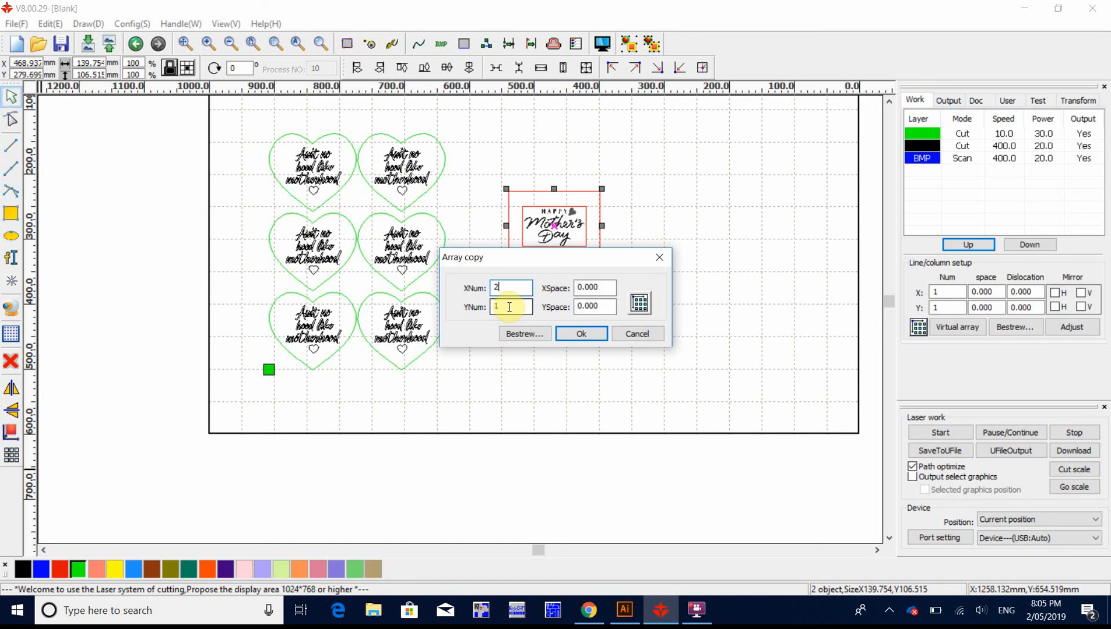
left_click_drag(509, 308, 467, 318)
type("3")
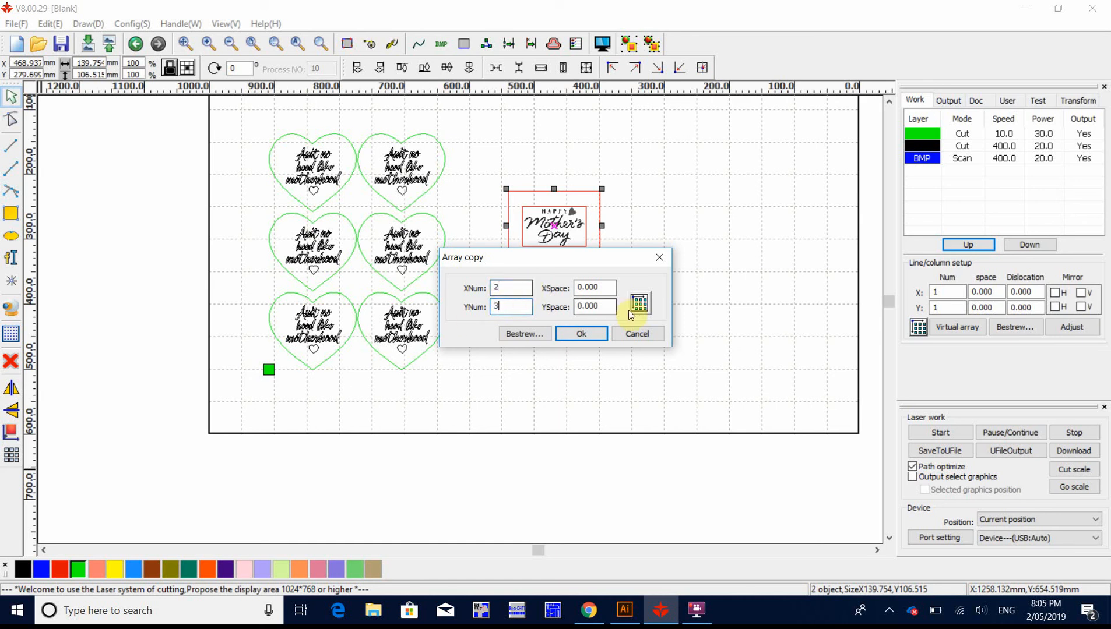
left_click_drag(609, 288, 539, 294)
type("2")
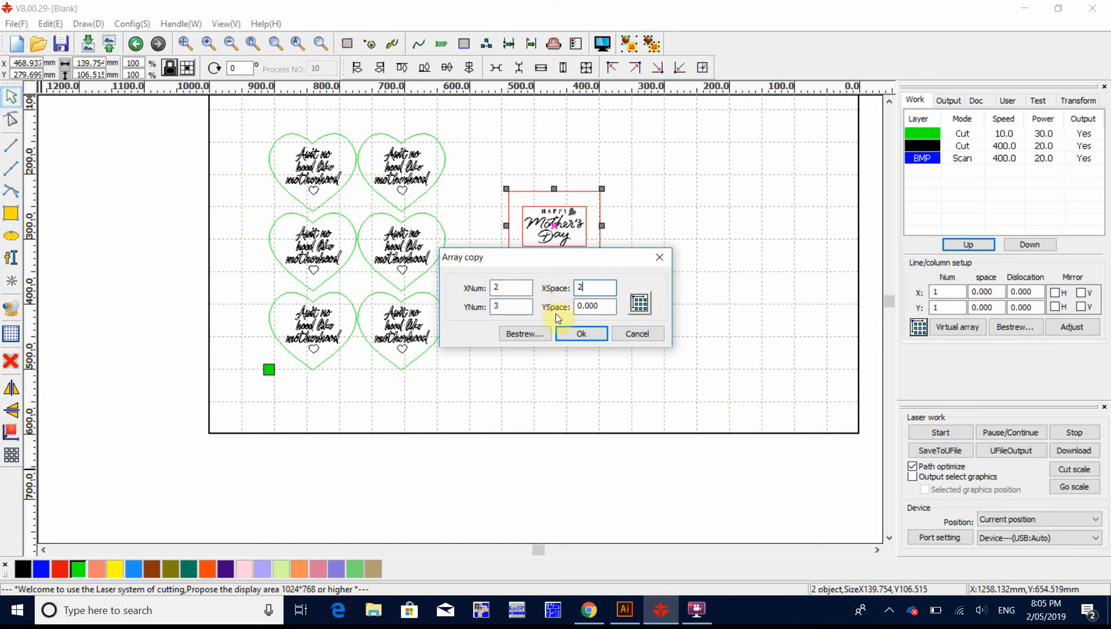
left_click_drag(611, 308, 560, 308)
type("2")
left_click(591, 337)
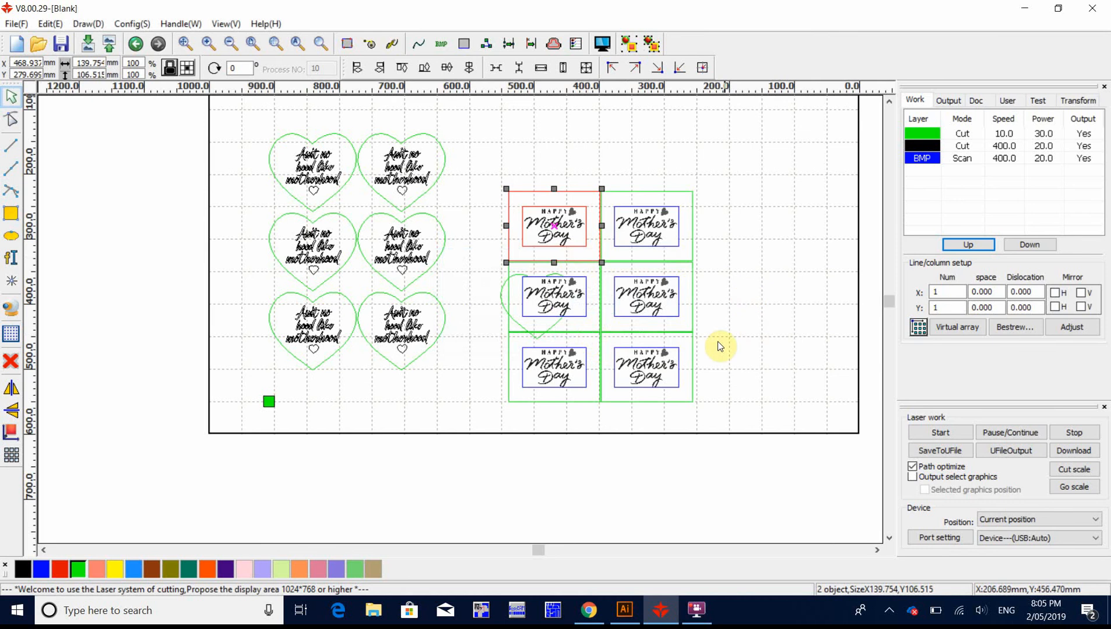
left_click(780, 288)
Step: Delete the empty green heart overlapping the arrayed Happy Mother's Day rectangles
scroll(587, 280, "up", 5)
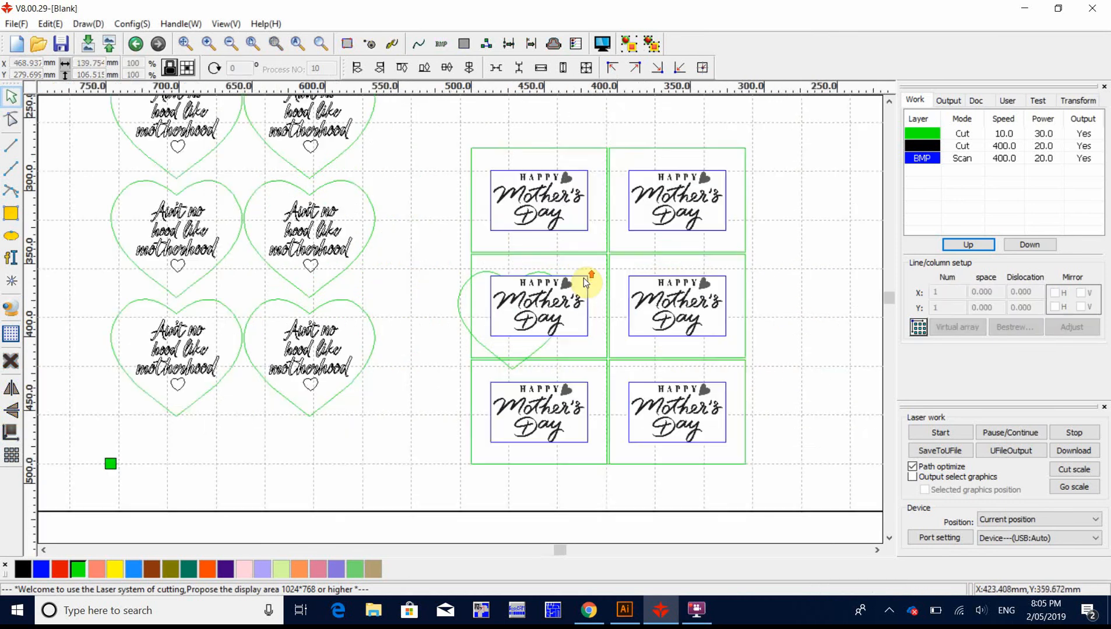
scroll(680, 249, "down", 5)
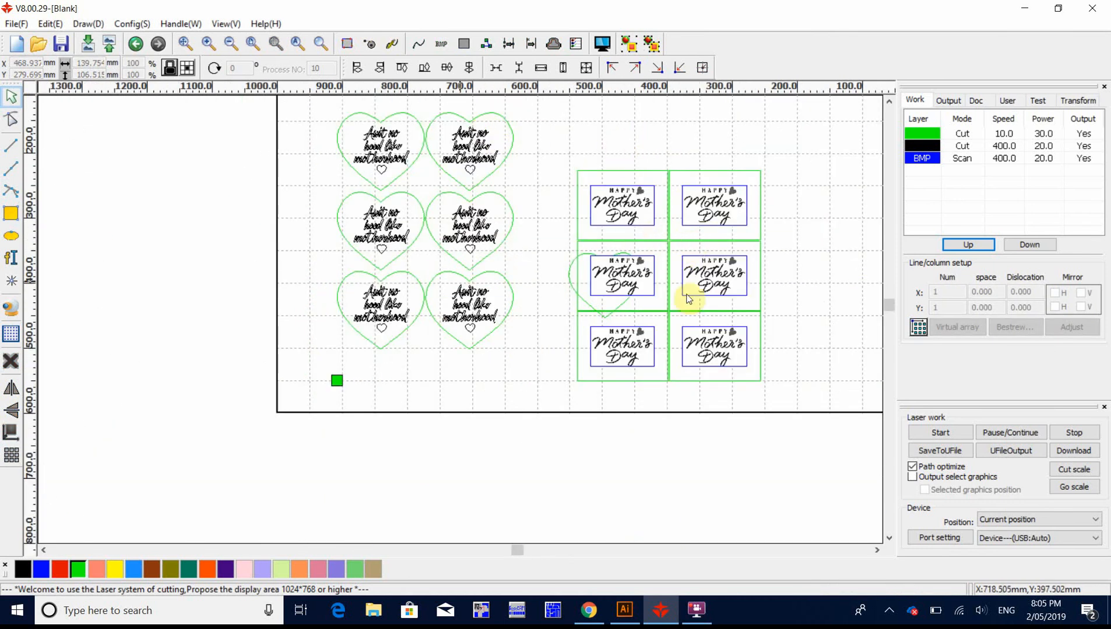
left_click(569, 286)
key("Delete")
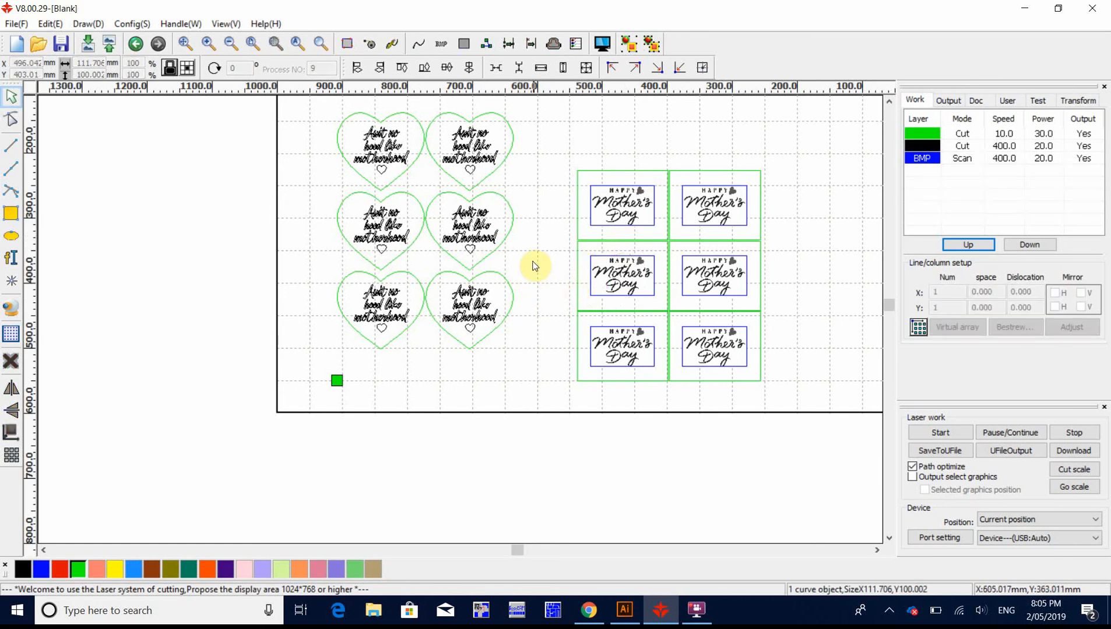
left_click(507, 243)
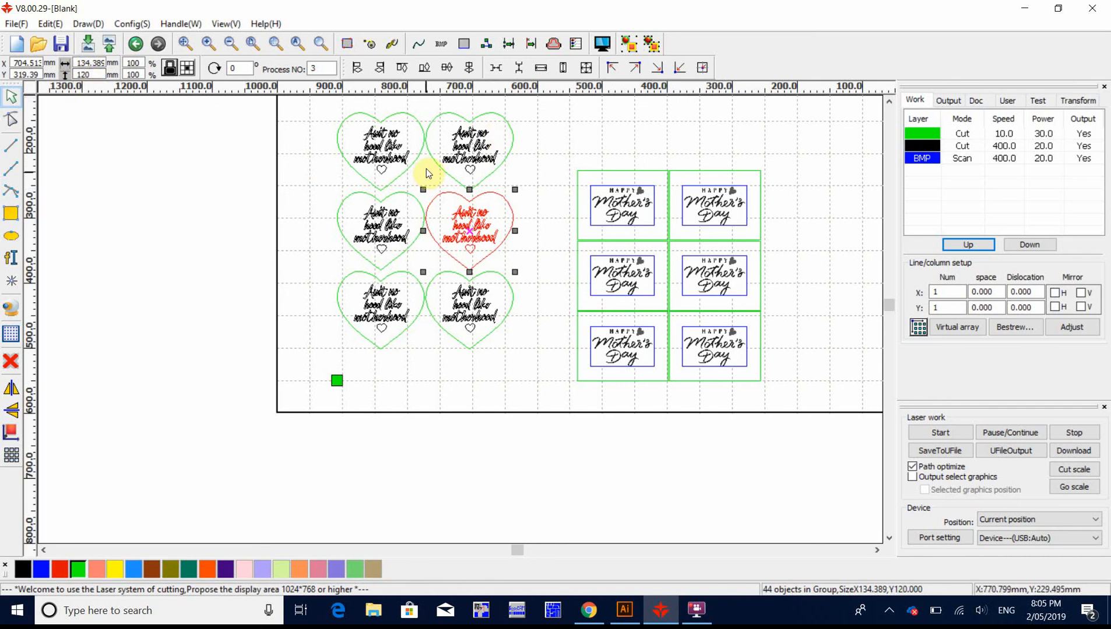
left_click(558, 176)
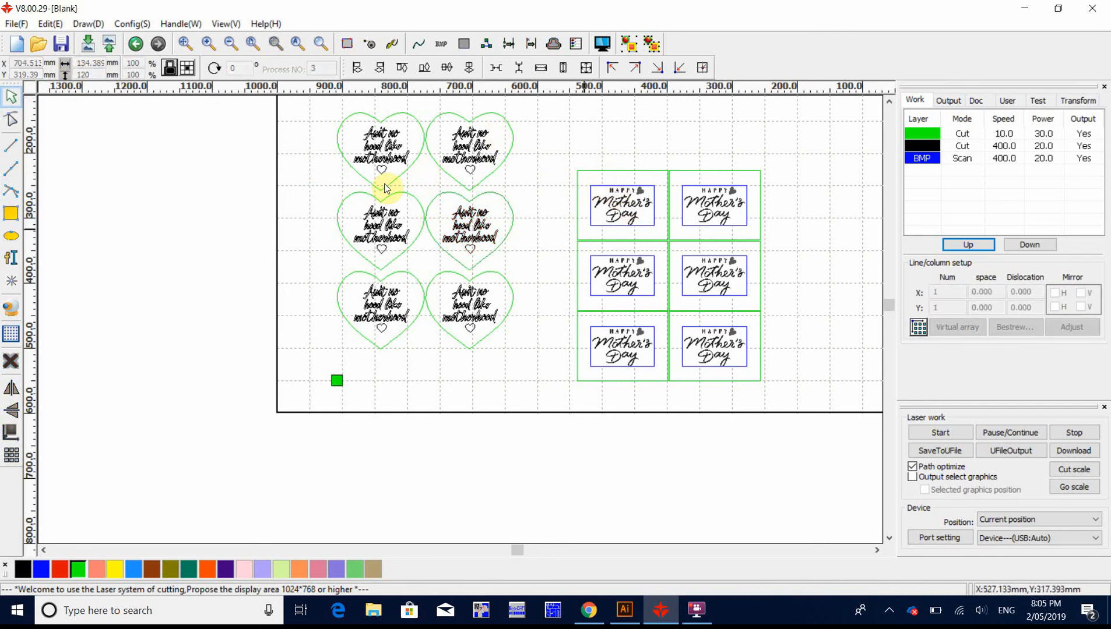
left_click(851, 304)
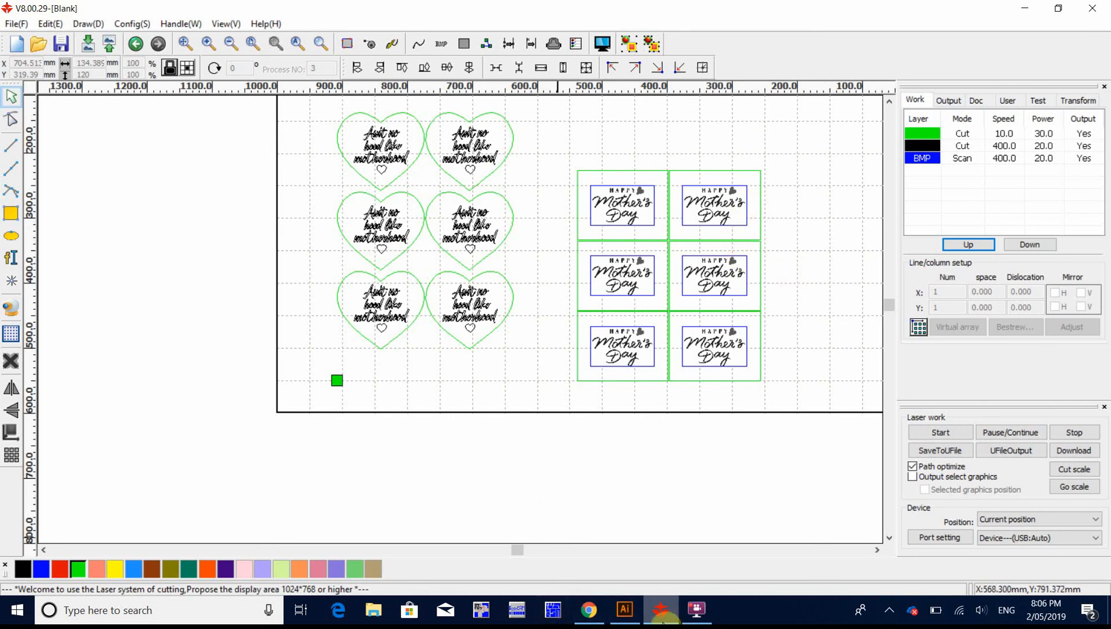
mouse_move(661, 612)
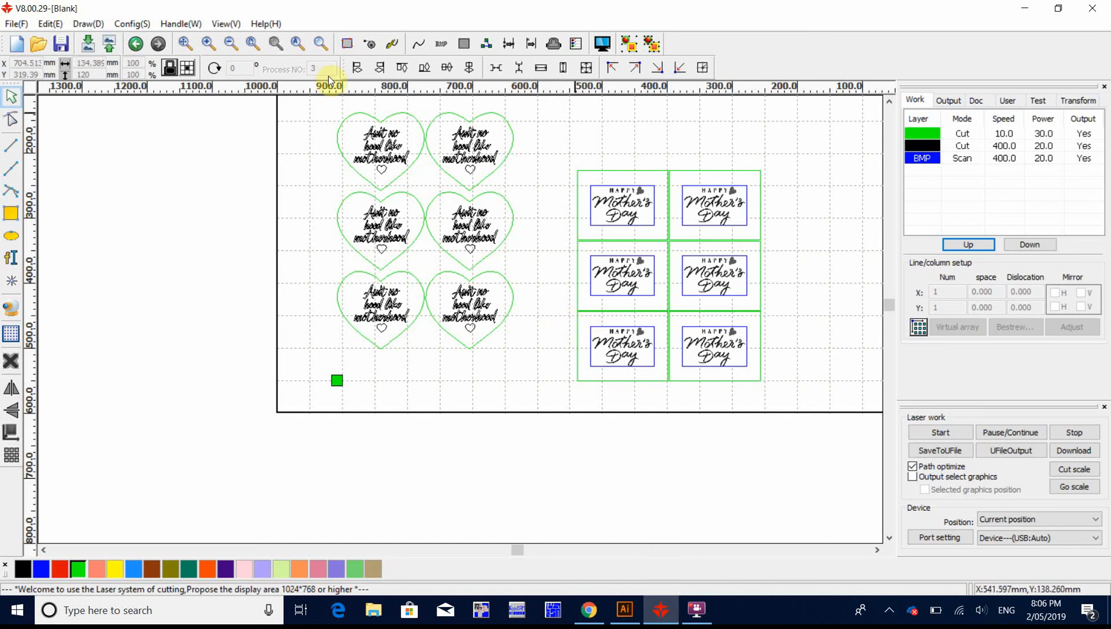
left_click(504, 238)
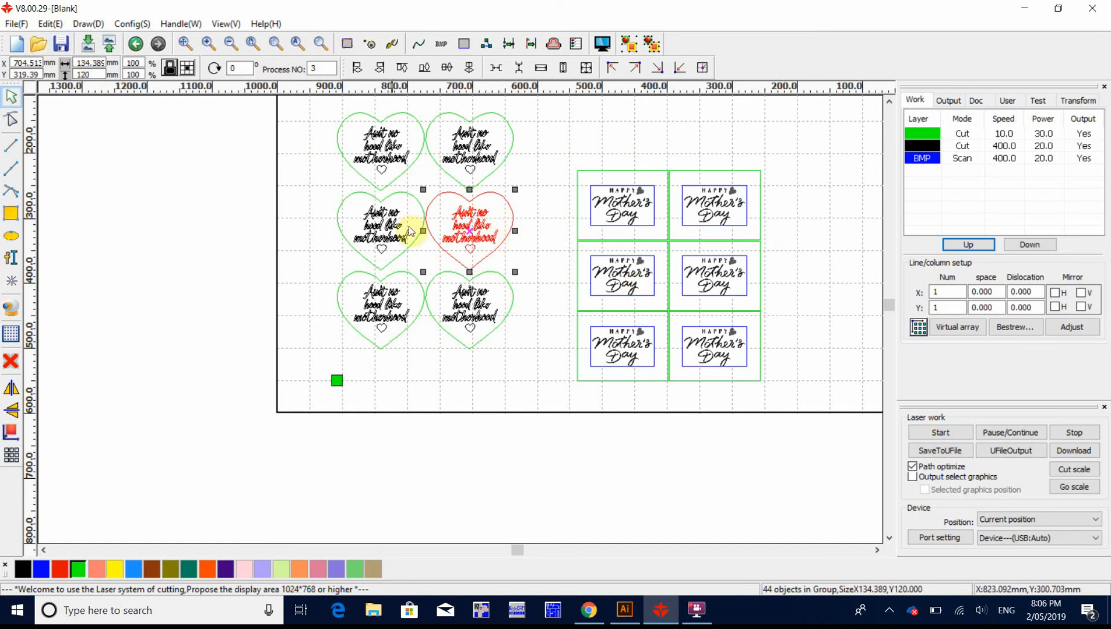
left_click(544, 166)
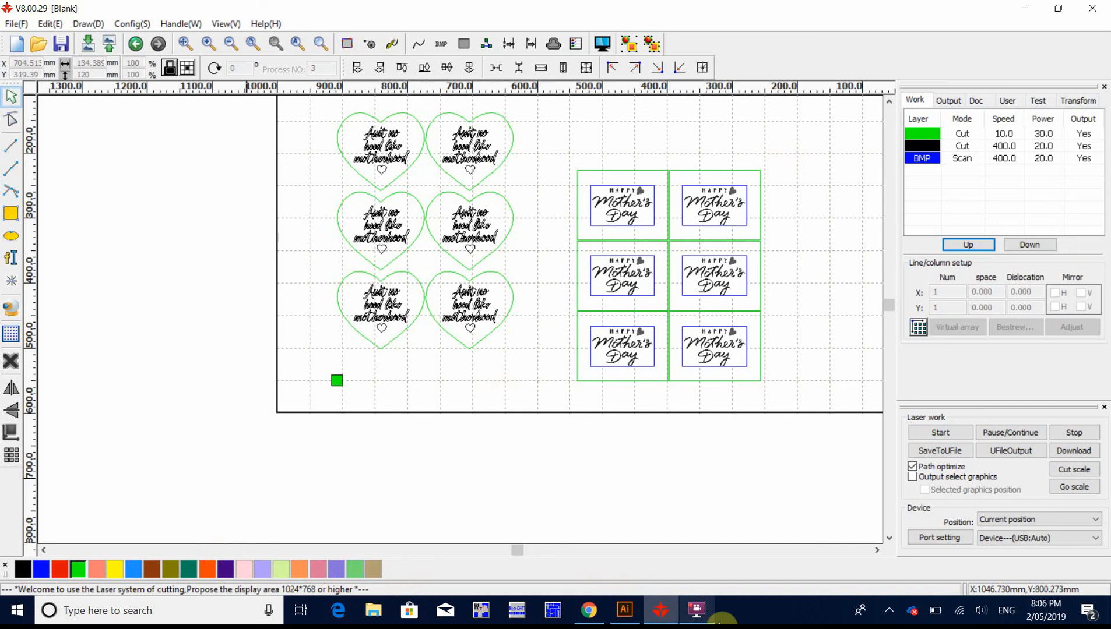
left_click(696, 612)
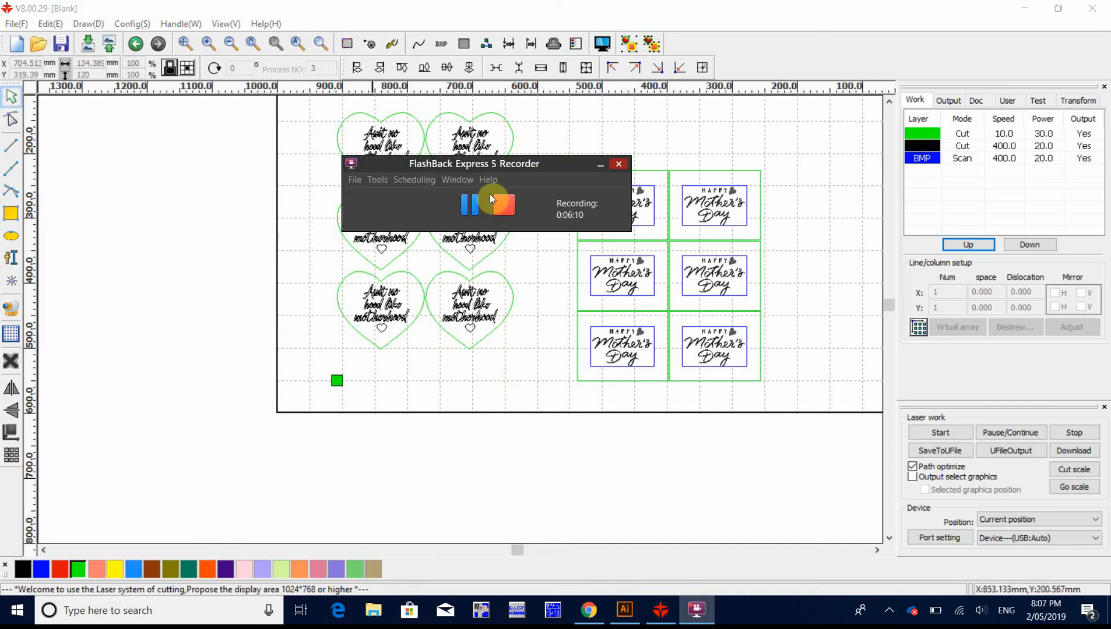